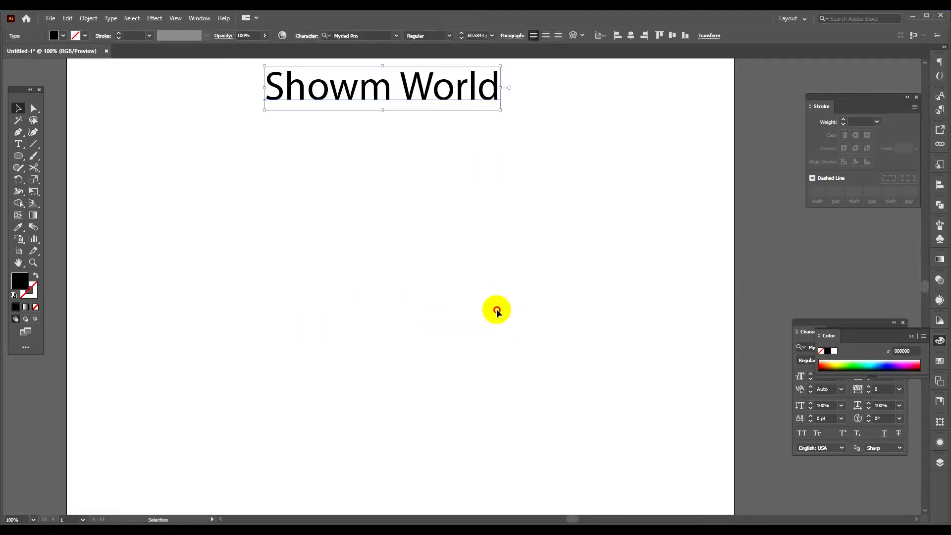
Draw a perfect circle about 304 px in diameter below the text.
left_click(85, 200)
left_click(19, 156)
left_click_drag(350, 269, 423, 371)
left_click(18, 108)
left_click(270, 229)
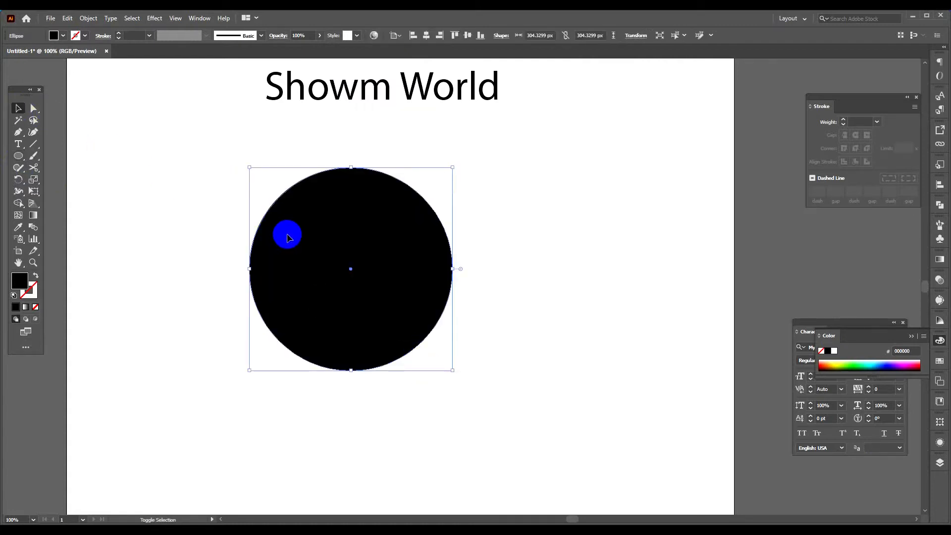
Give the circle a black 10 pt outline with no fill and shift it slightly down and to the right.
key("shift+x")
left_click_drag(197, 187, 340, 287)
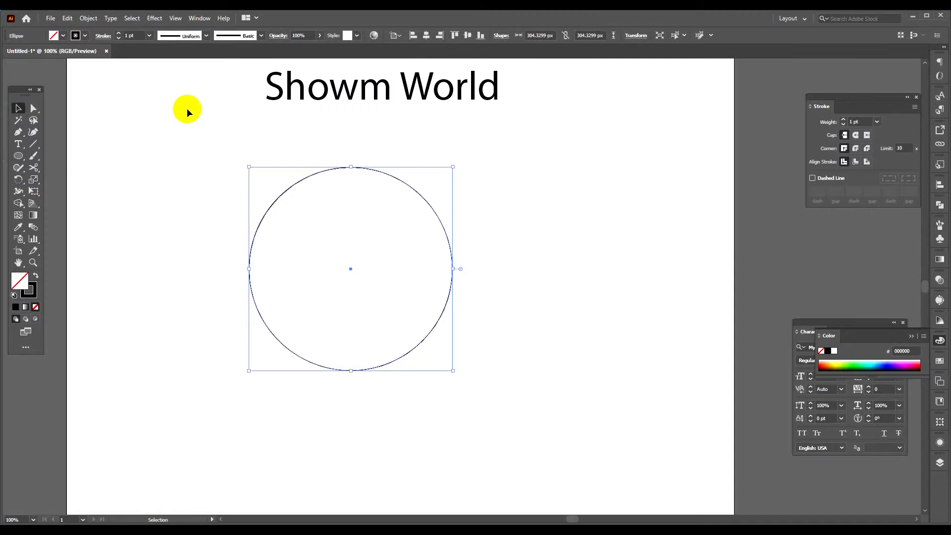
left_click(119, 34)
left_click(119, 34)
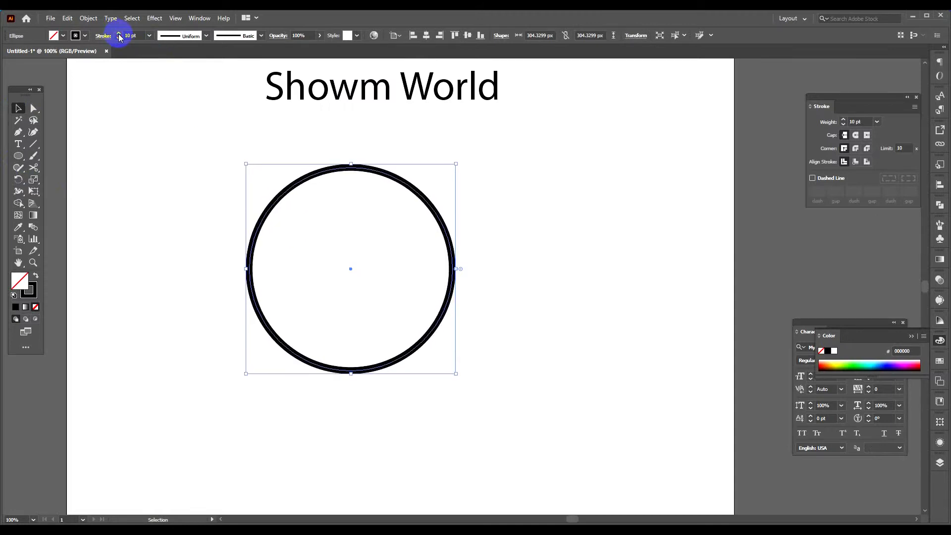
left_click(244, 195)
left_click_drag(437, 208, 481, 245)
left_click(576, 258)
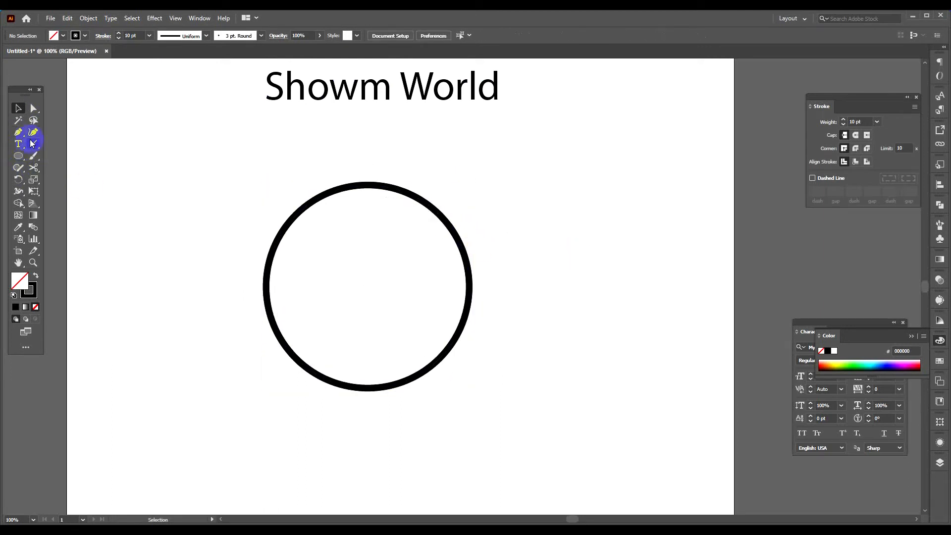
Draw a horizontal line about 408 px long across the circle's upper part and duplicate it downward twice, about 46 px apart.
left_click_drag(230, 245, 490, 274)
left_click(17, 108)
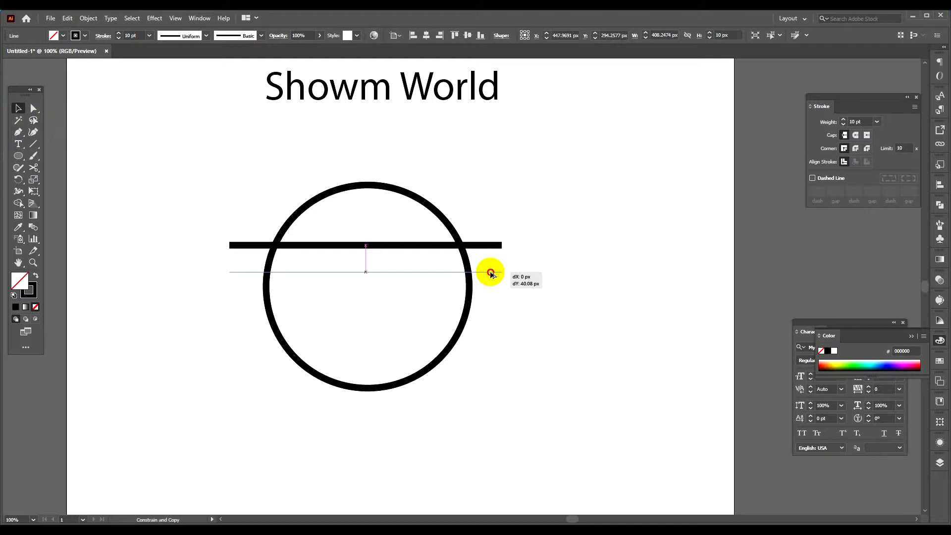
left_click_drag(492, 276, 492, 278)
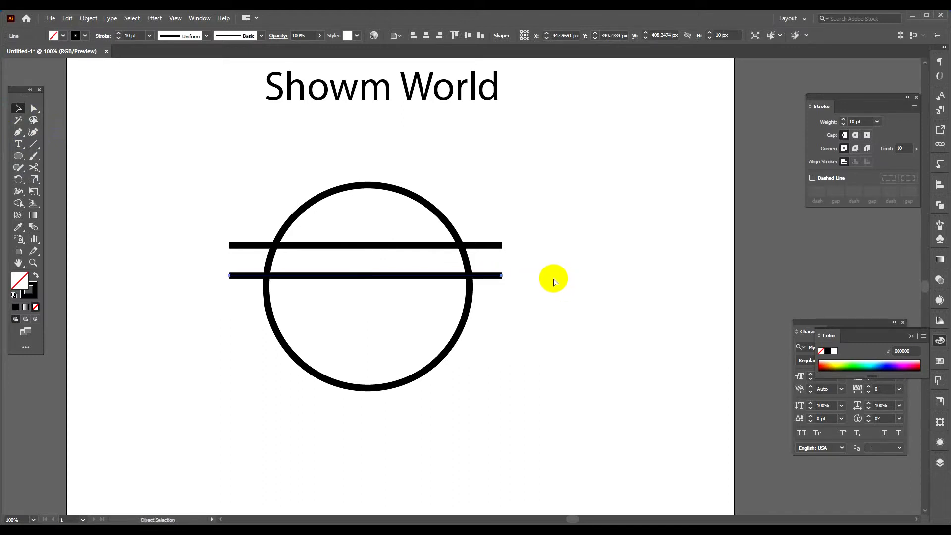
key("ctrl+d")
Place a spare copy of the top line below the circle and group the three lines crossing the circle.
left_click(532, 243)
left_click_drag(492, 246, 492, 417)
left_click_drag(529, 220, 480, 352)
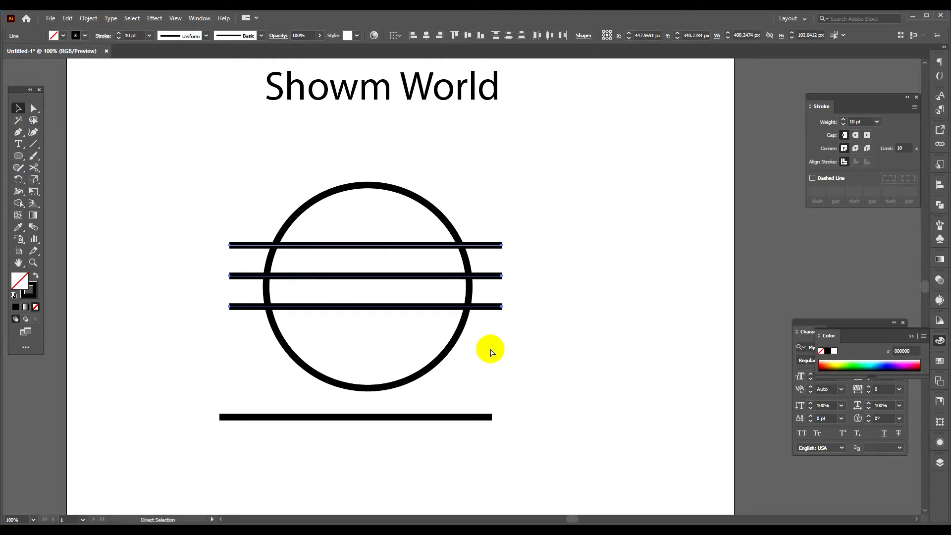
key("v")
right_click(480, 281)
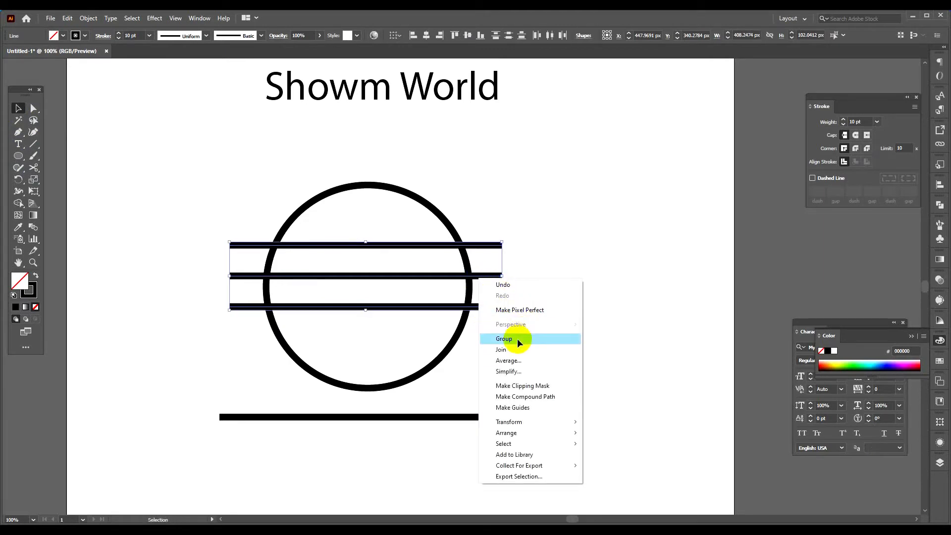
left_click(518, 340)
Align the circle and the grouped lines on their horizontal and vertical centres.
left_click_drag(556, 239, 389, 382)
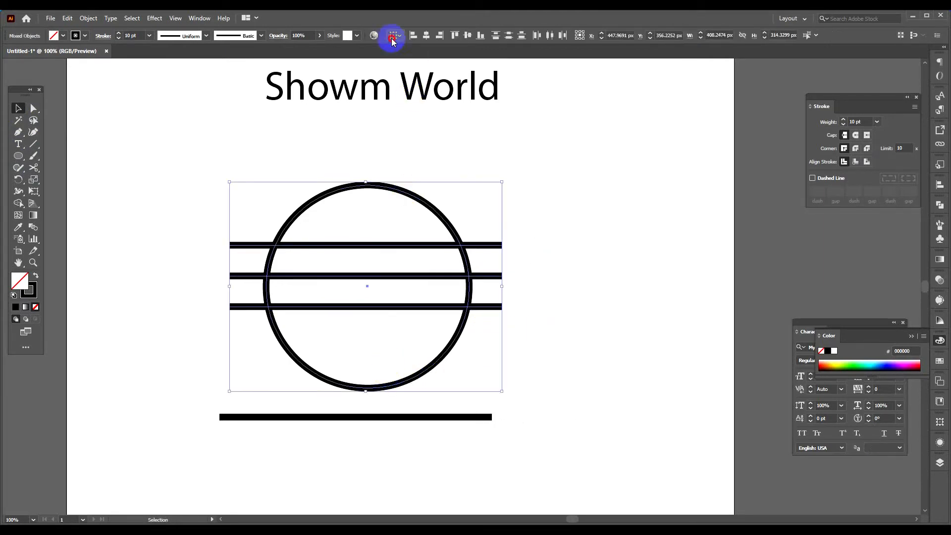
left_click(426, 35)
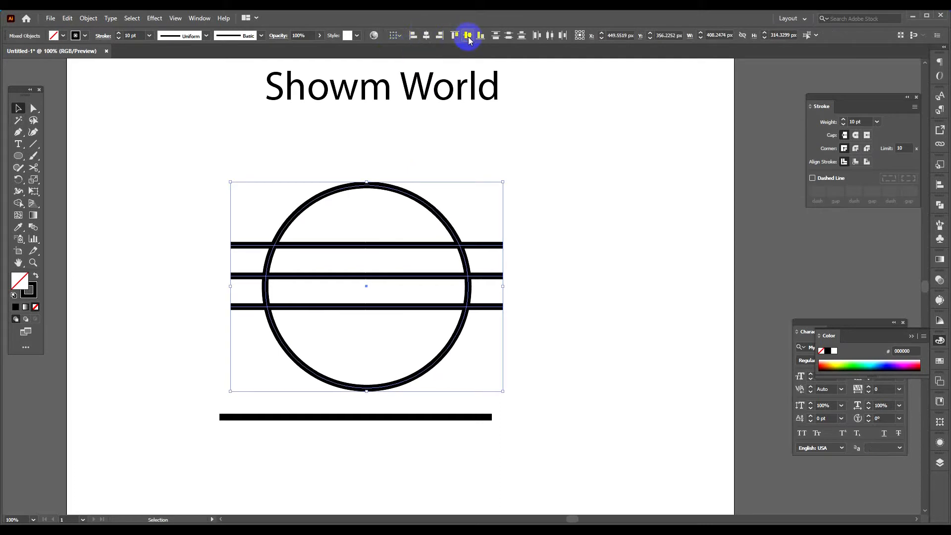
left_click(469, 35)
left_click(557, 233)
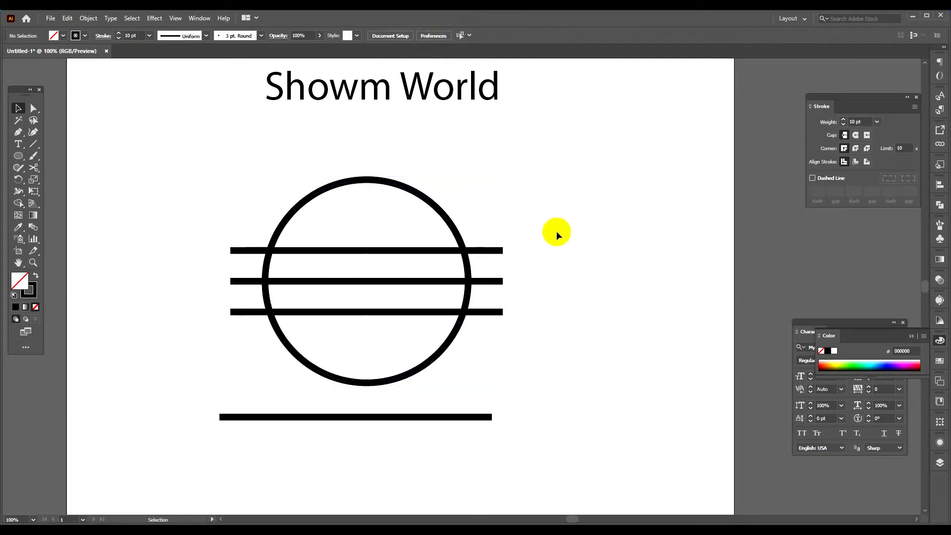
Rotate the spare line below the circle to vertical and move it to the left of the circle.
left_click(404, 421)
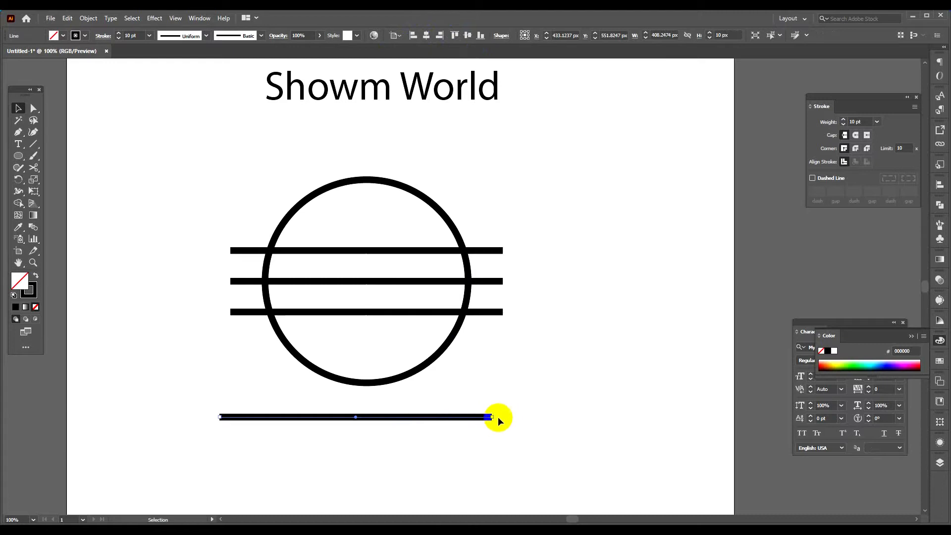
left_click_drag(495, 419, 366, 310)
left_click_drag(356, 397, 152, 203)
Shorten the vertical line from its upper end to about 274 px.
left_click(34, 108)
left_click(152, 189)
left_click_drag(152, 188, 159, 276)
left_click(191, 283)
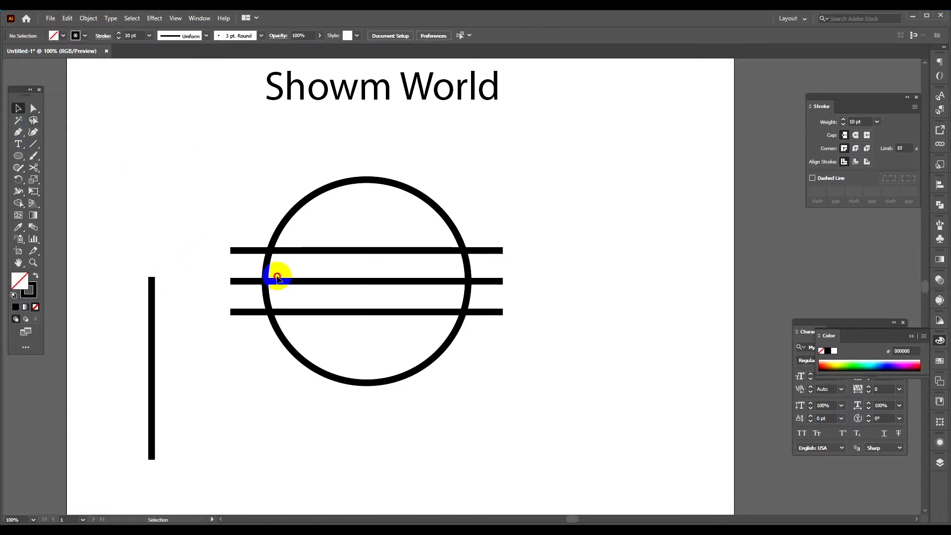
Move the circle and its lines about 295 px to the right, and raise the vertical line level with the circle.
left_click_drag(276, 276, 357, 370)
left_click_drag(268, 281, 465, 273)
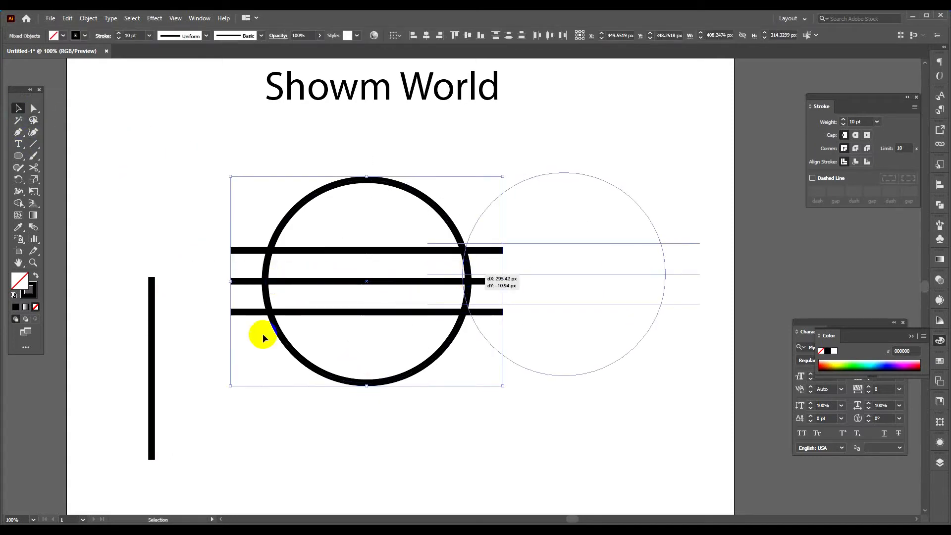
left_click(263, 335)
left_click_drag(153, 364, 168, 270)
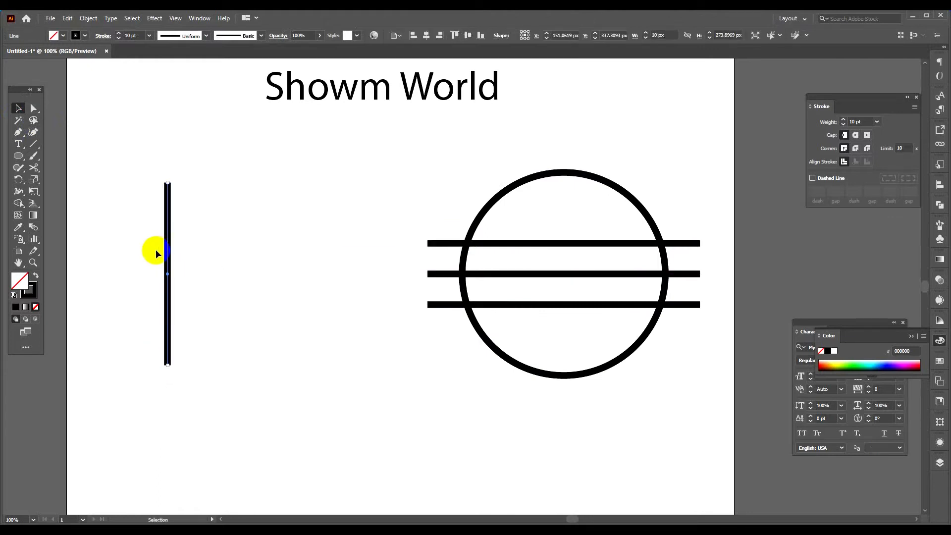
left_click(18, 179)
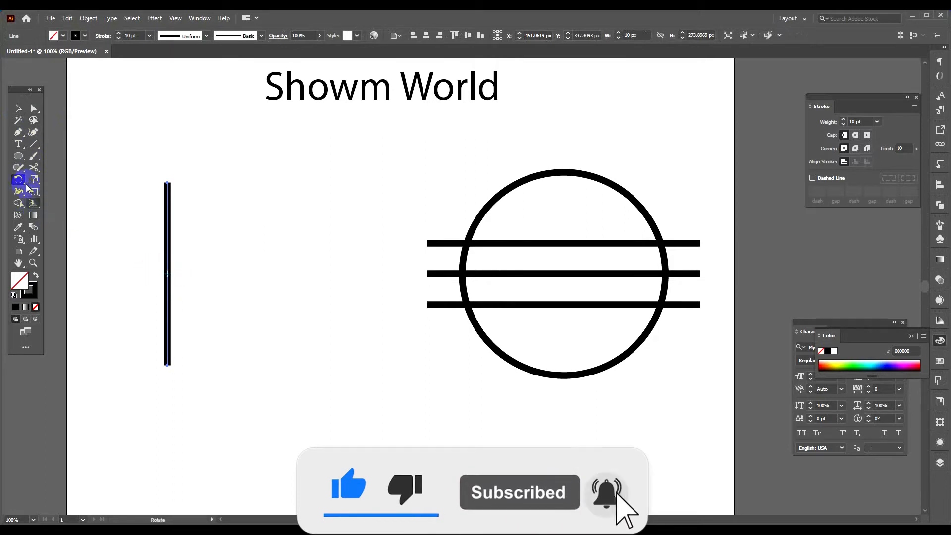
left_click(19, 109)
left_click(106, 143)
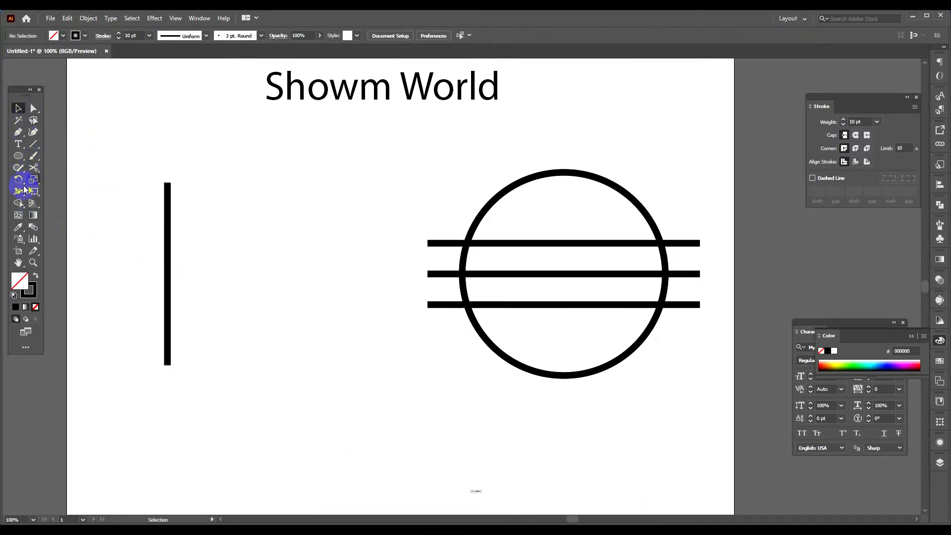
Rotate the vertical line clockwise about its midpoint by about 25 degrees.
left_click_drag(125, 170, 243, 226)
left_click(18, 179)
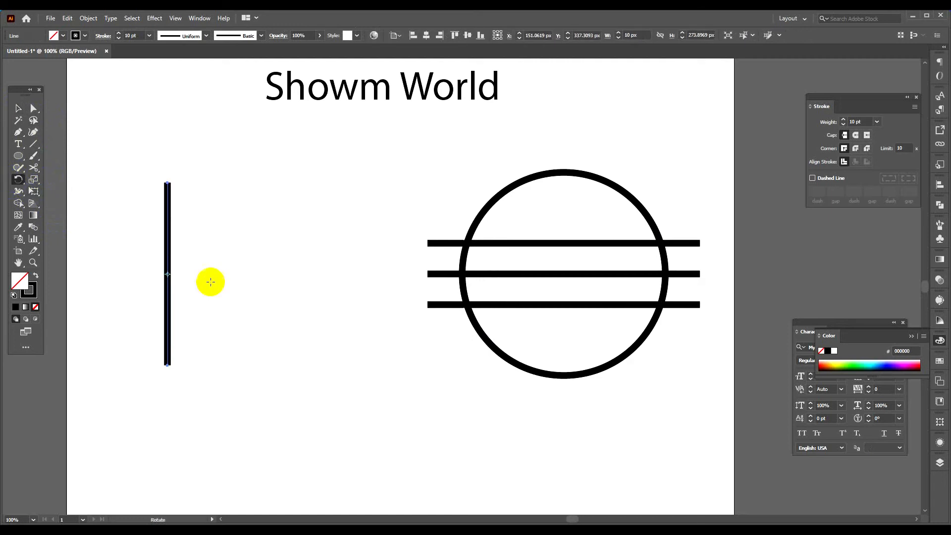
left_click(167, 273, "alt")
left_click(630, 391)
type("-55")
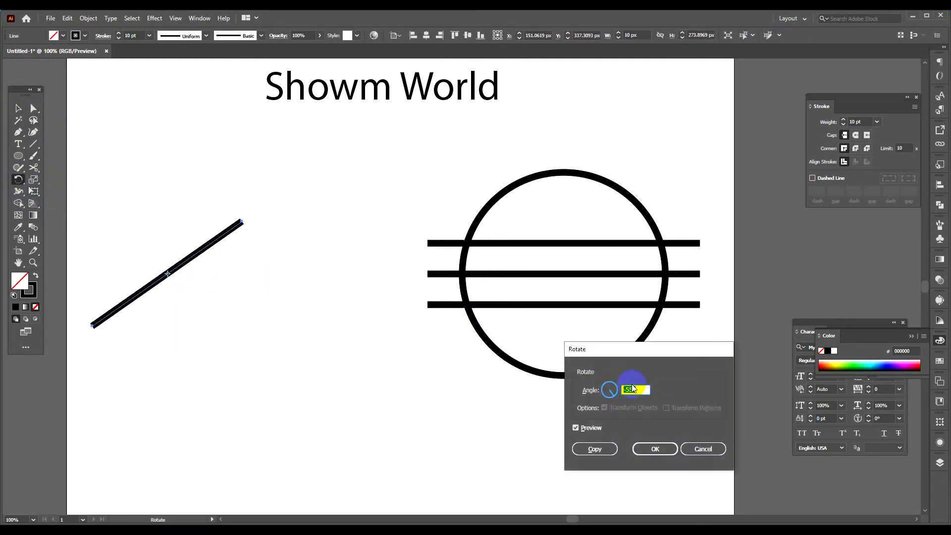
key("Up")
key("Up")
key("Up")
key("Up")
key("Up")
key("Up")
key("Up")
key("Up")
key("Up")
key("Up")
key("Up")
key("Up")
key("Up")
key("Up")
key("Up")
key("Up")
key("Up")
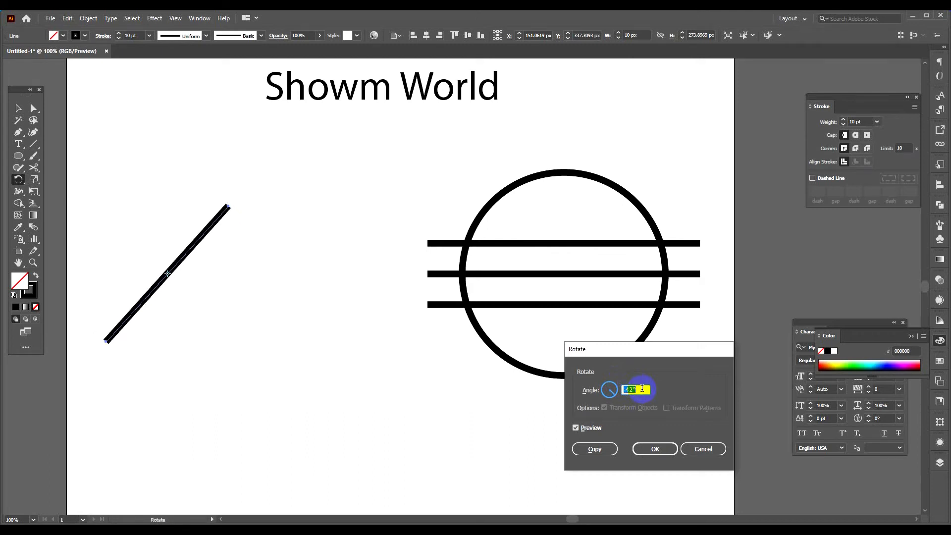
key("Up")
key("Up")
key("Up")
key("Up")
key("Up")
key("Up")
key("Up")
key("Up")
key("Up")
key("Up")
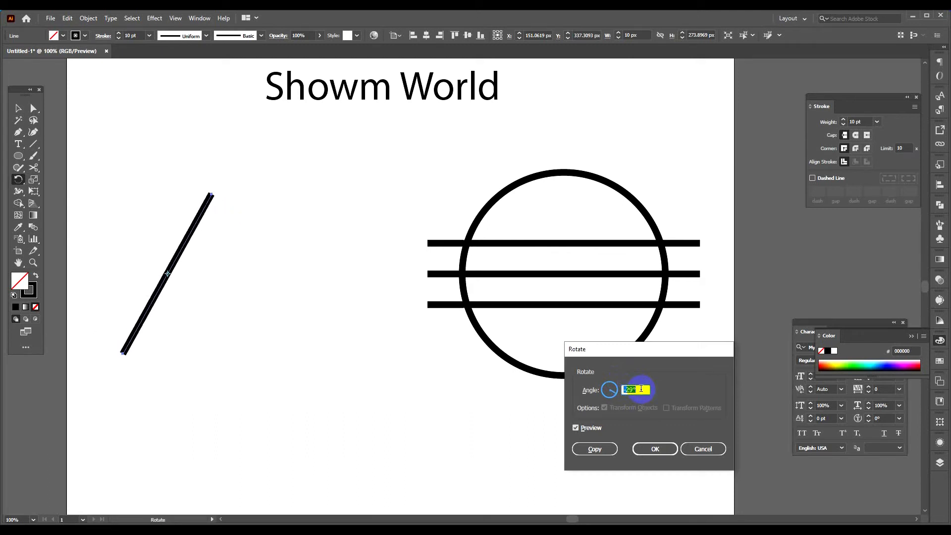
key("Up")
key("Up")
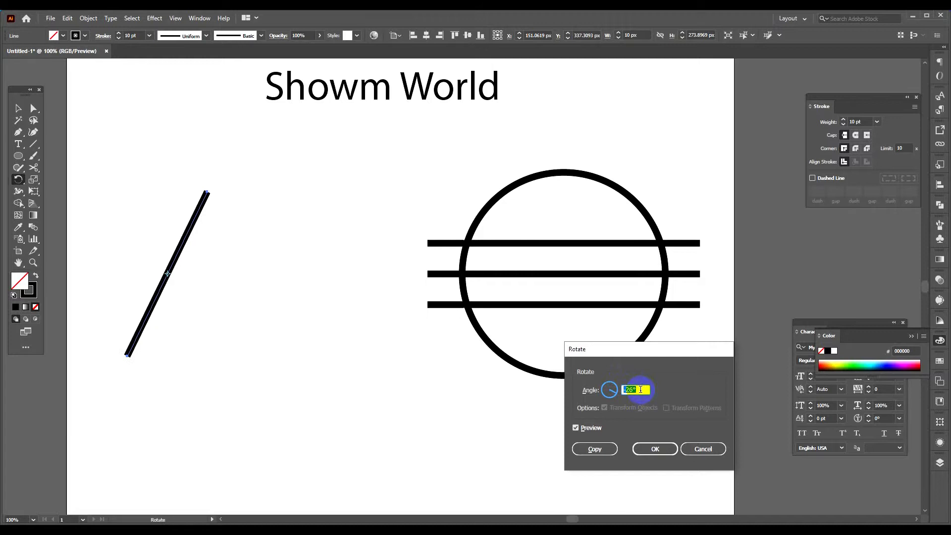
key("Up")
left_click(655, 449)
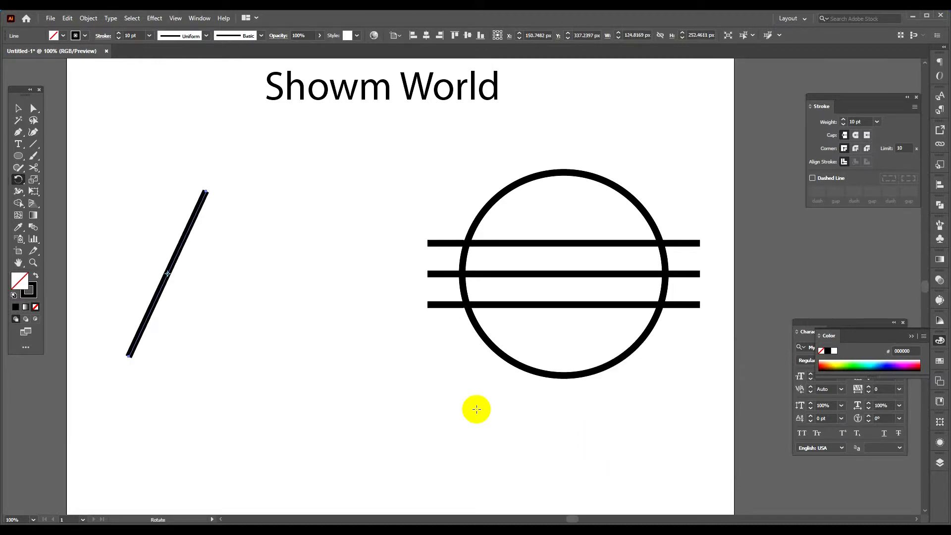
left_click(17, 110)
left_click(117, 135)
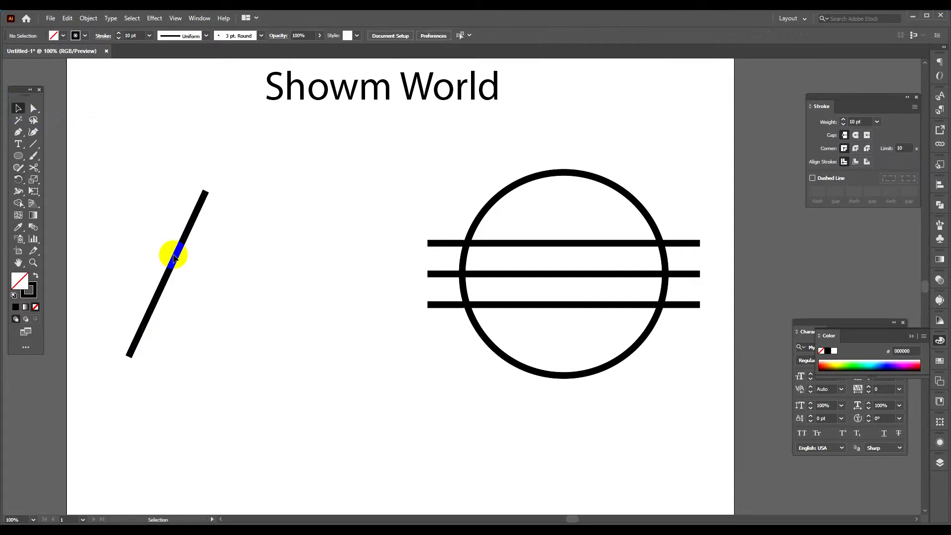
Move the tilted line near the circle and reflect a copy of it across a vertical axis through its lower end.
left_click_drag(176, 258, 349, 242)
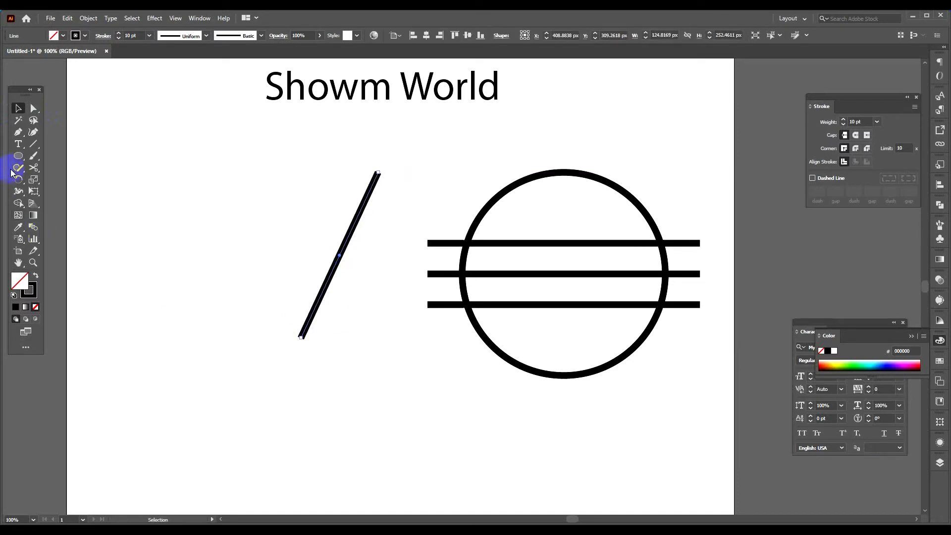
left_click(14, 171)
left_click(20, 183)
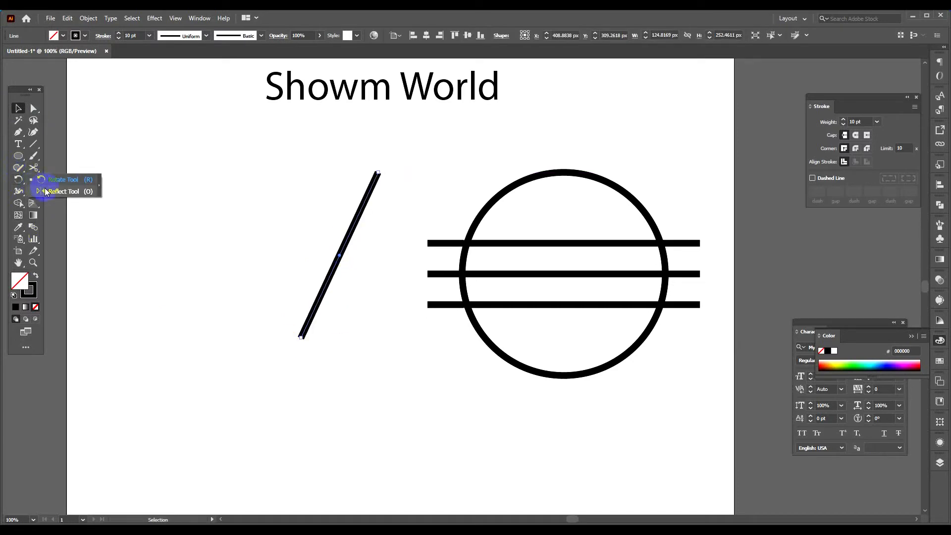
left_click(59, 191)
left_click(308, 340)
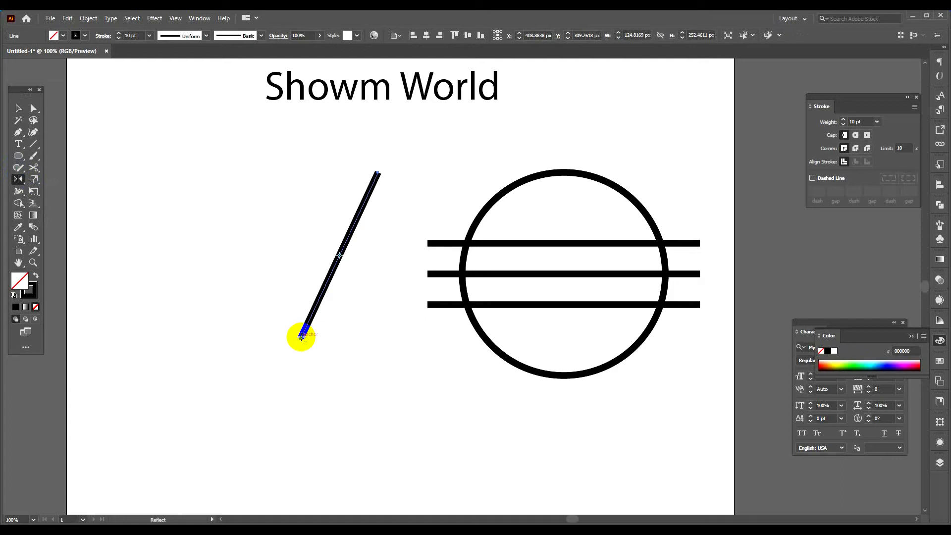
left_click(302, 337, "alt")
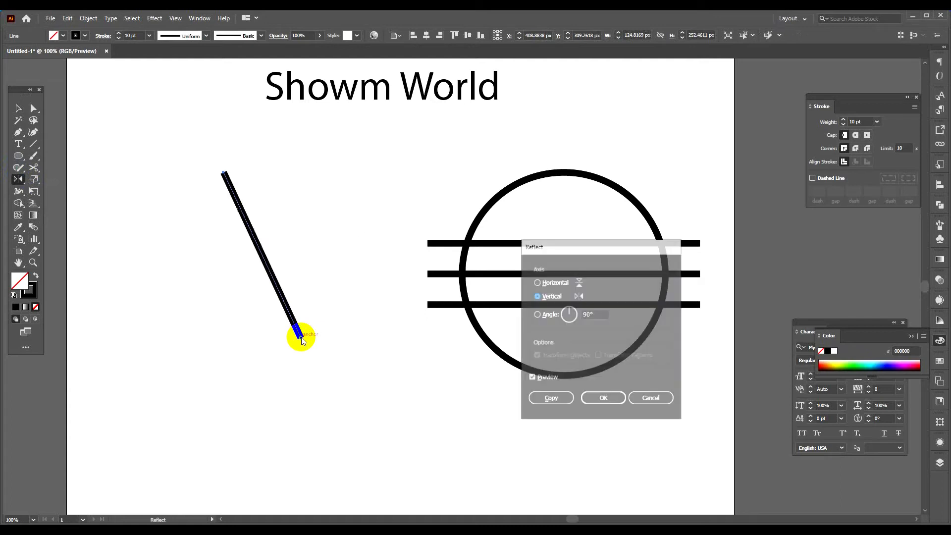
left_click(556, 400)
key("v")
left_click(224, 272)
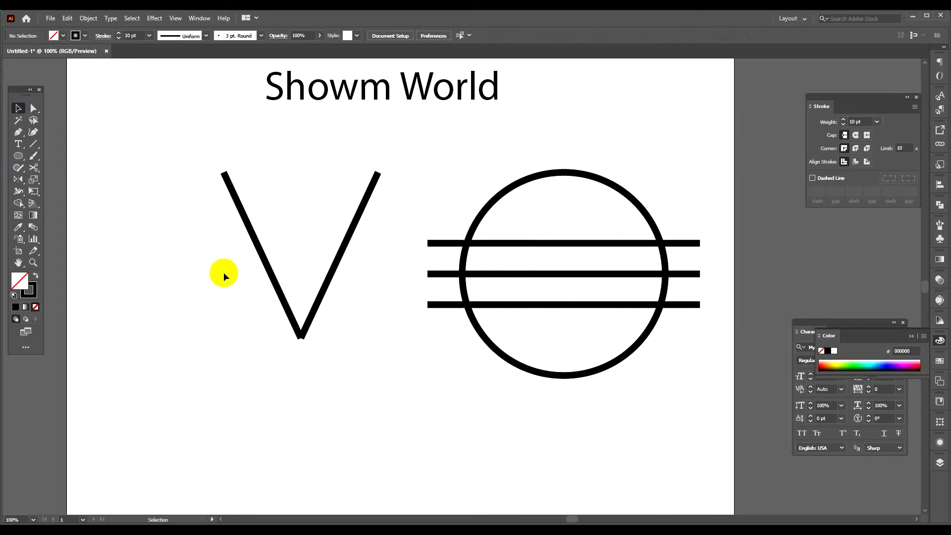
Join the two mirrored lines at their lower ends into a single V-shaped path.
left_click_drag(306, 329, 307, 331)
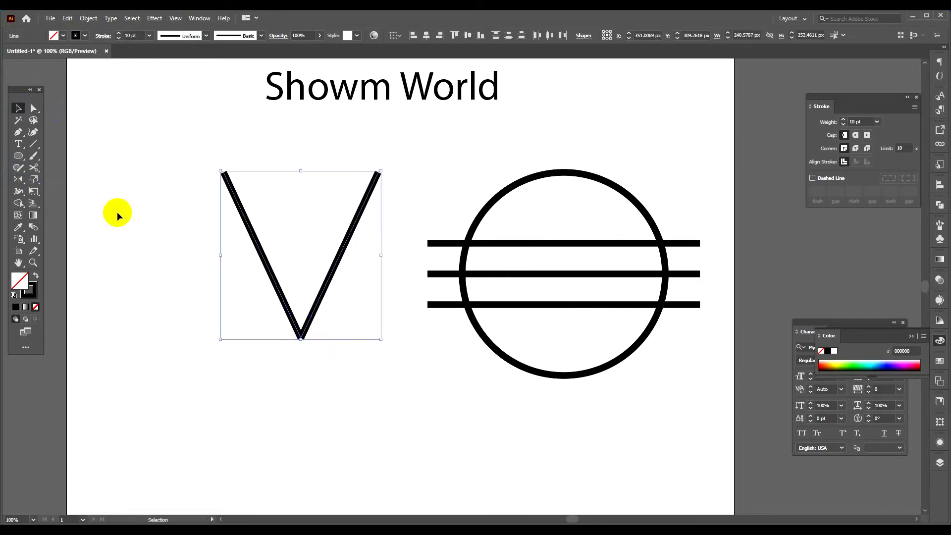
right_click(285, 305)
left_click(338, 376)
Duplicate the V horizontally about 133 px to the left to form an overlapping W, and group both V shapes.
left_click_drag(260, 393, 229, 309)
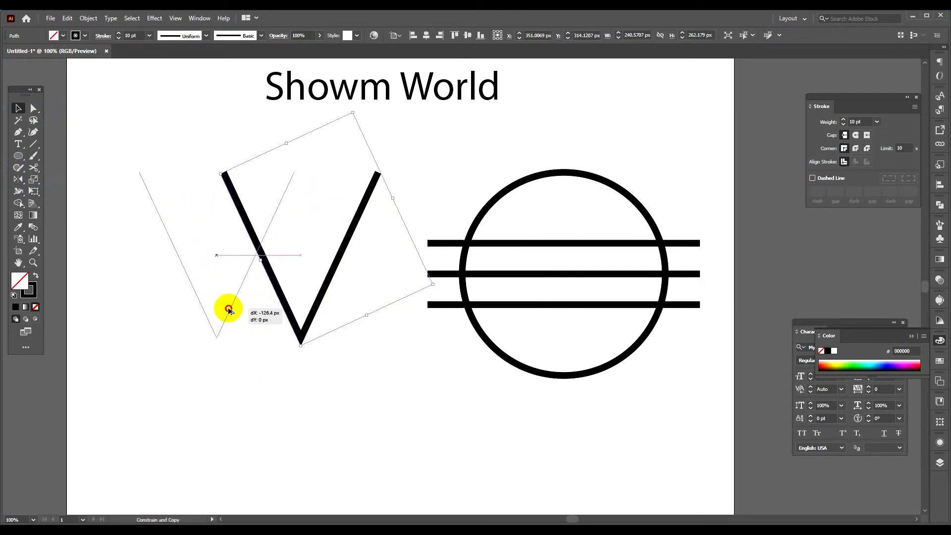
left_click_drag(228, 310, 223, 310)
left_click_drag(167, 372, 349, 232)
right_click(286, 233)
left_click(292, 279)
left_click(456, 374)
Move the W group onto the circle, centred, with its middle crossing on the top horizontal line.
key("ctrl+minus")
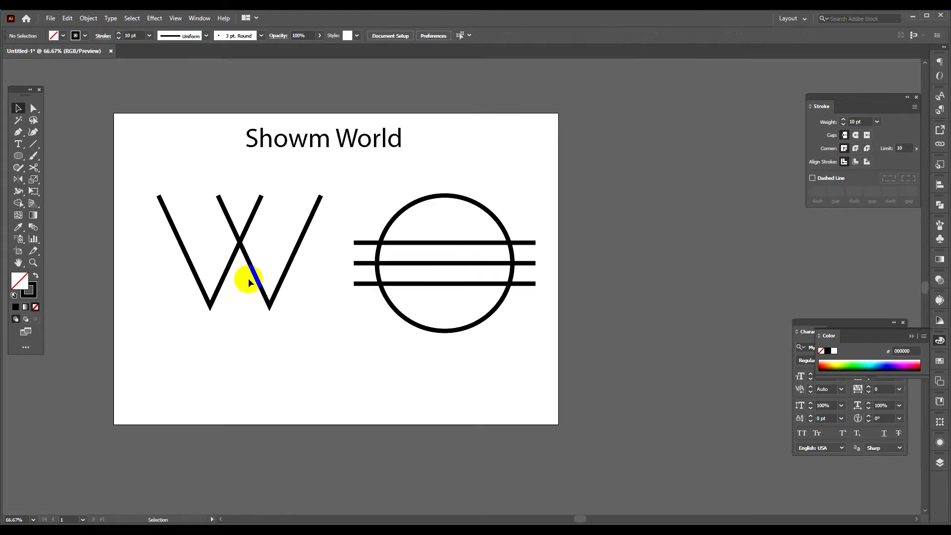
left_click_drag(256, 280, 459, 286)
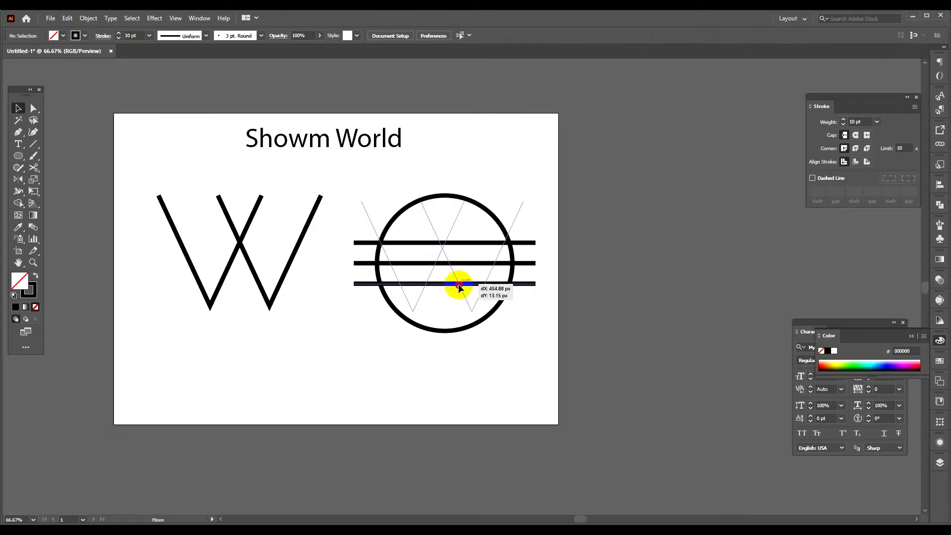
left_click_drag(460, 286, 462, 287)
left_click_drag(497, 322, 488, 309)
scroll(471, 272, "up", 2)
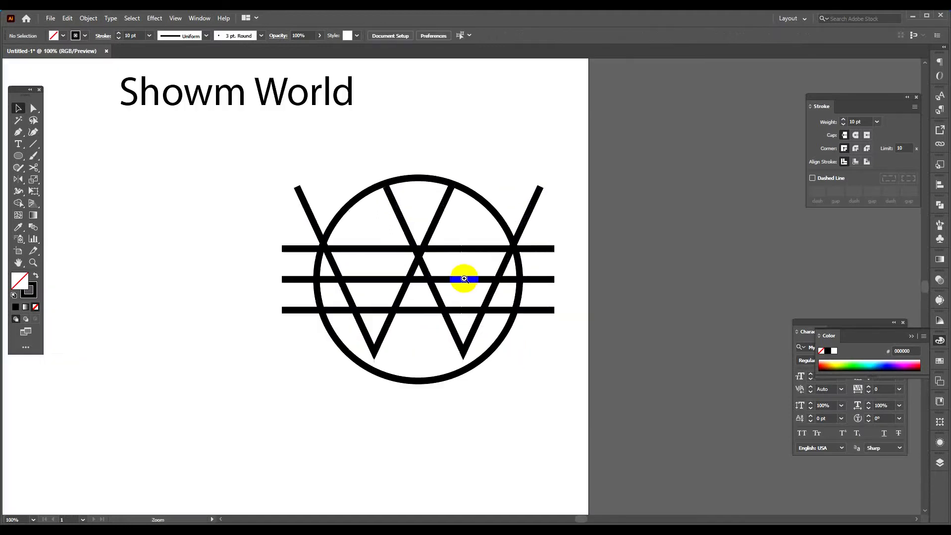
left_click_drag(435, 255, 436, 243)
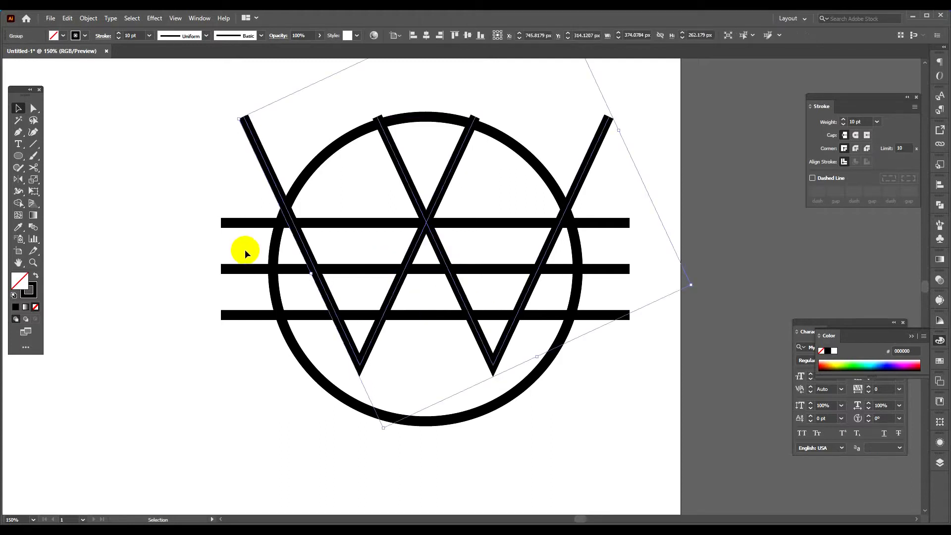
Align the circle, the three lines and the W to a common horizontal centre.
left_click_drag(165, 180, 651, 405)
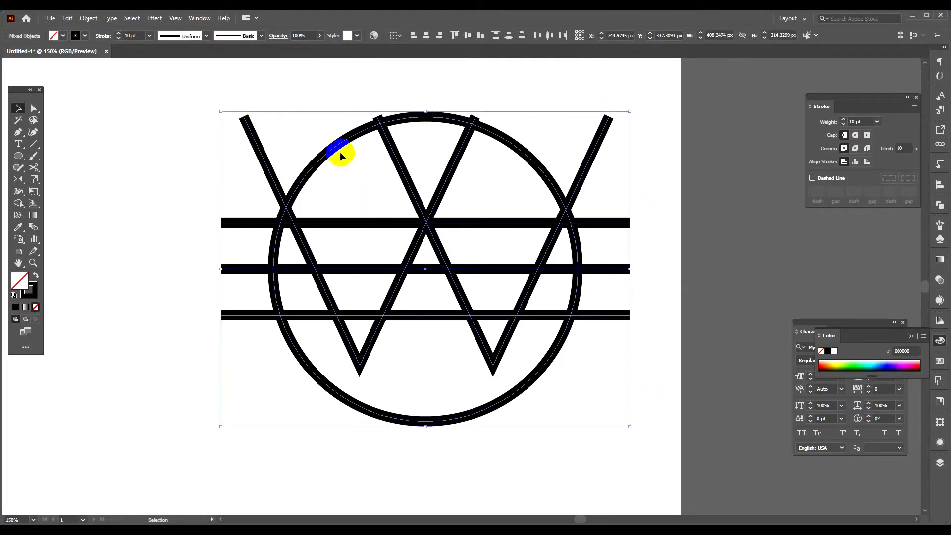
left_click(426, 37)
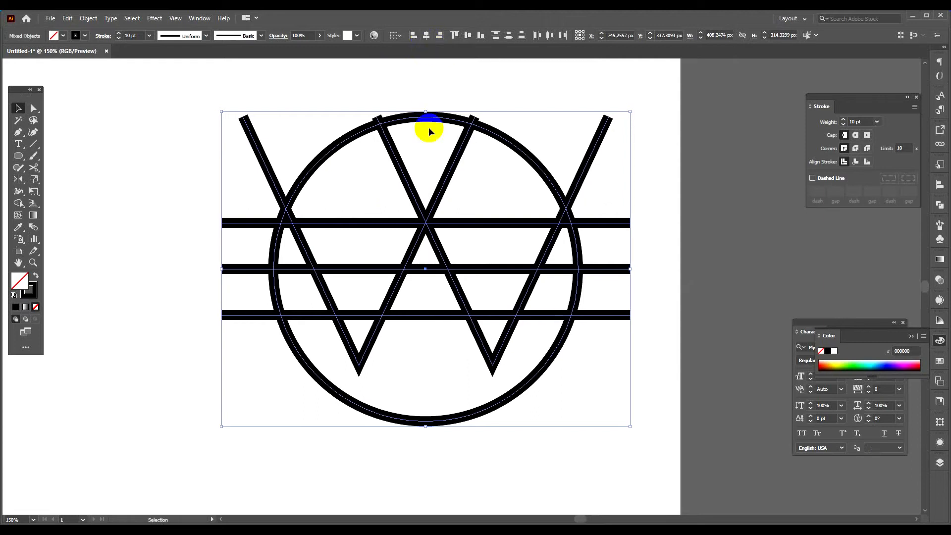
left_click(256, 365)
Set the stroke weight of the circle, the three lines and the W to 12 pt.
left_click_drag(233, 367, 403, 75)
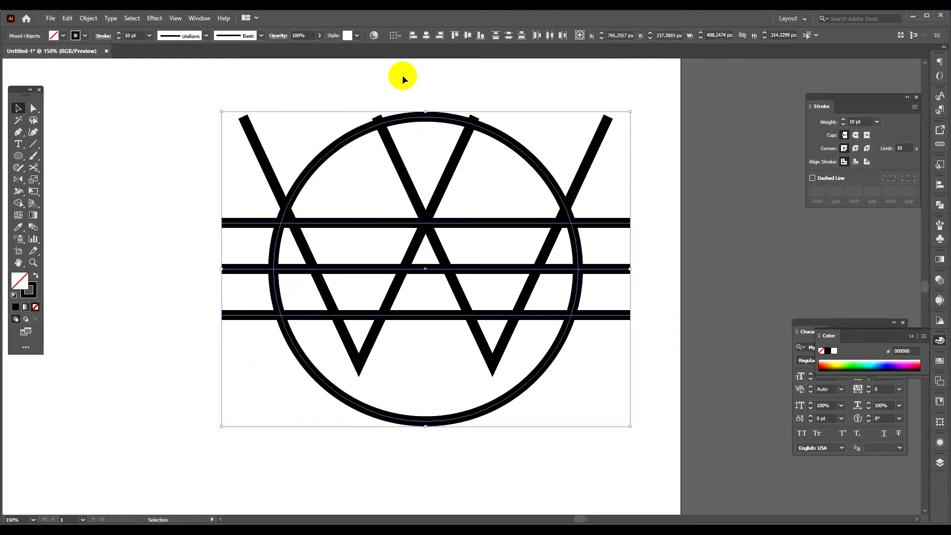
left_click_drag(189, 142, 643, 391)
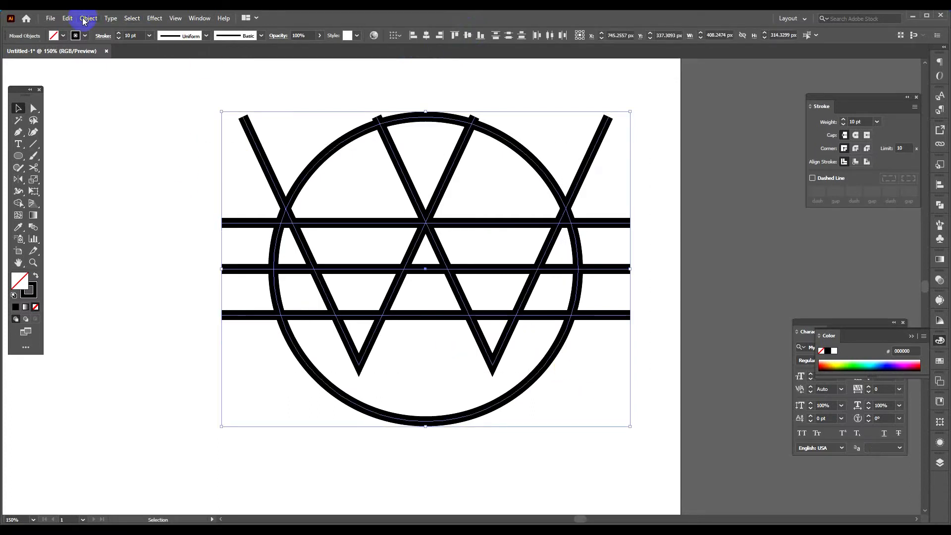
left_click(119, 33)
left_click(119, 34)
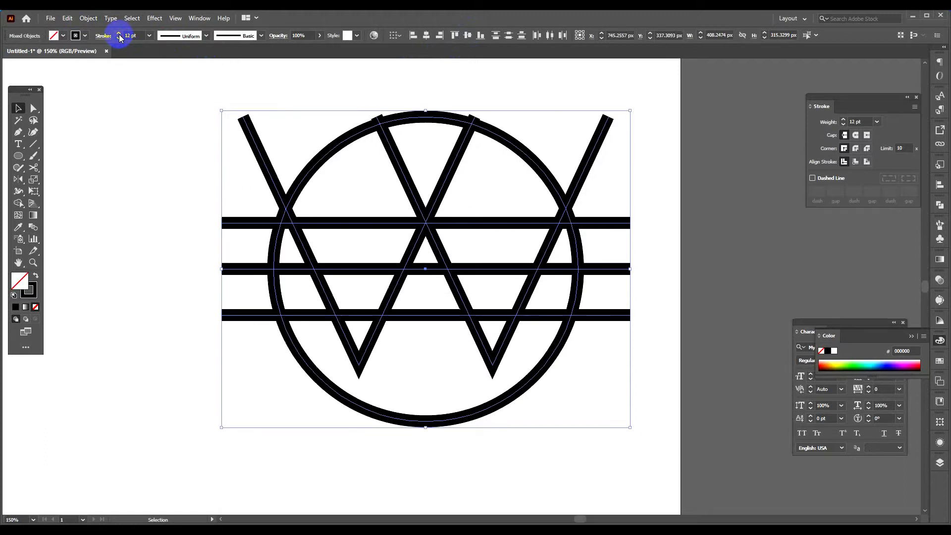
Expand the fill and stroke of the circle, lines and W into filled shapes.
left_click(93, 18)
left_click(123, 135)
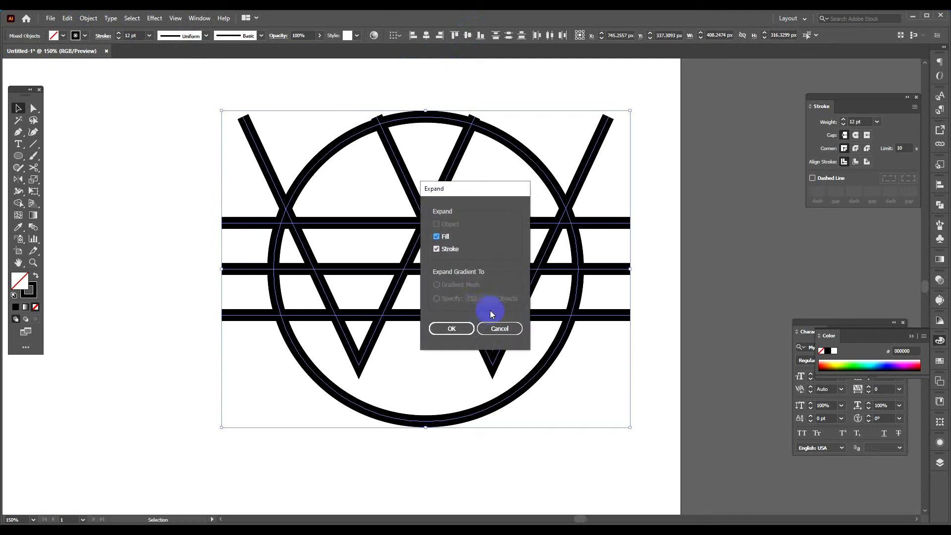
left_click(463, 328)
left_click(202, 177)
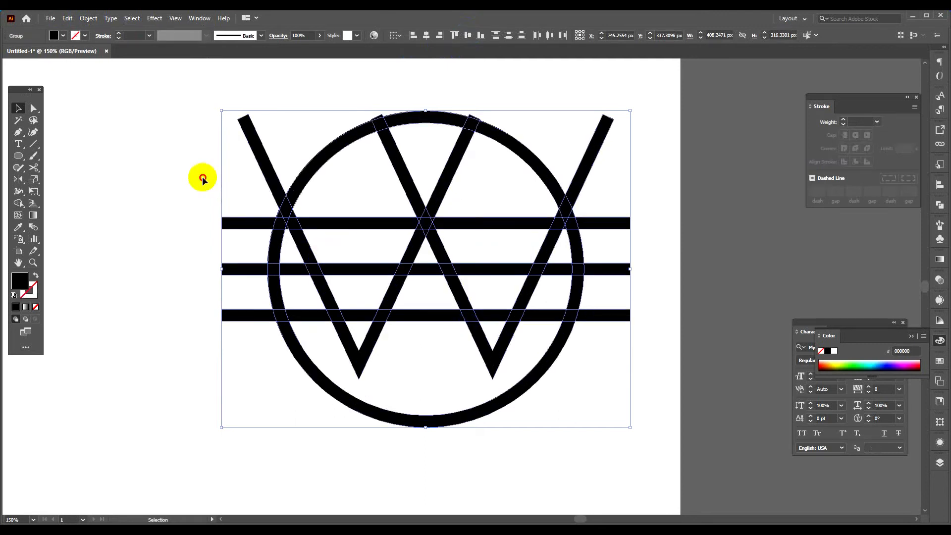
Remove the W's two inner arms above their central crossing with Shape Builder.
left_click(417, 207)
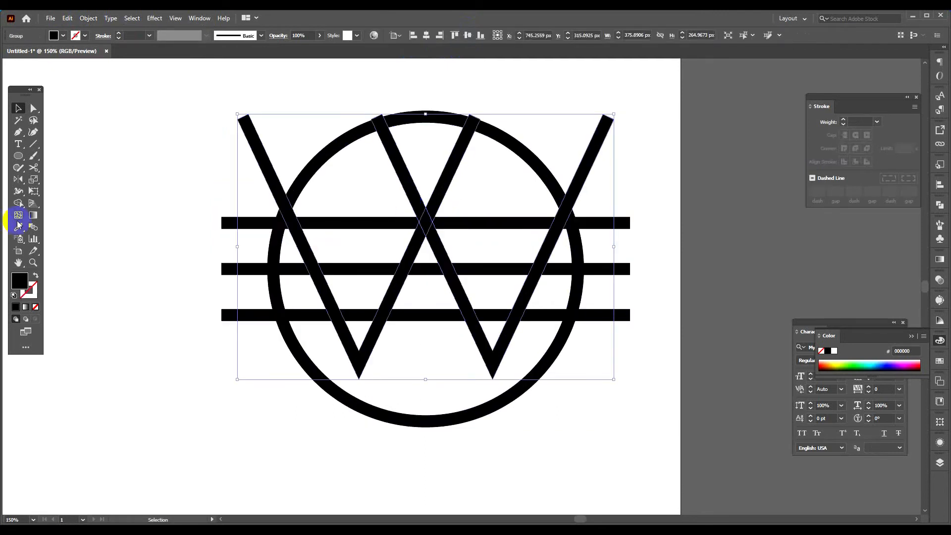
left_click(19, 205)
left_click_drag(396, 159, 463, 176)
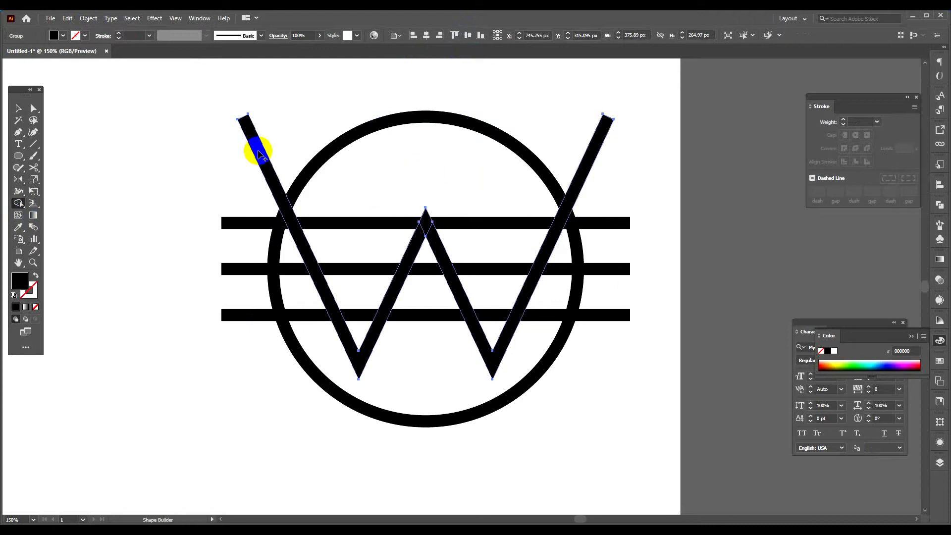
Erase the W's outer arms above the level of its central peak, cutting them off flat just above the top line.
left_click(33, 167)
left_click(71, 163)
mouse_move(347, 122)
left_mouse_down()
mouse_move(683, 191)
mouse_move(681, 207)
left_mouse_up()
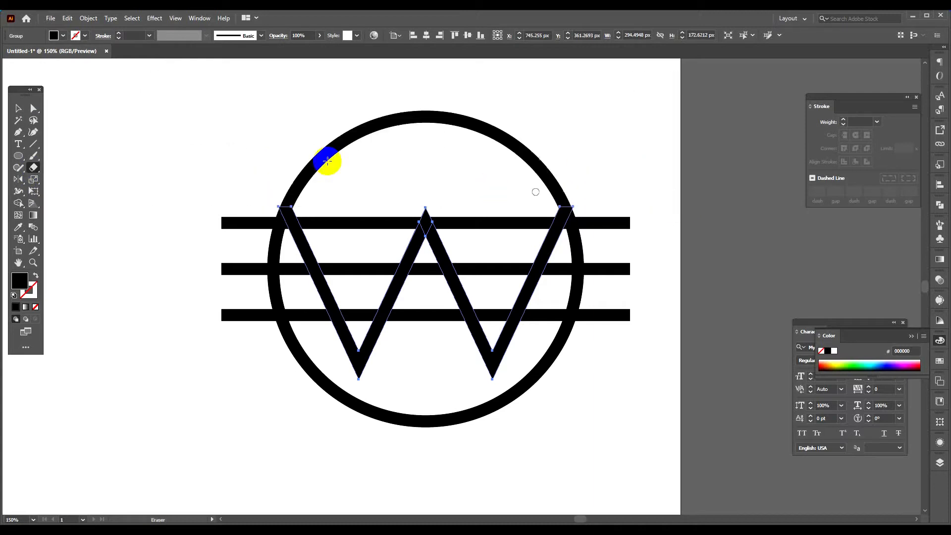
left_click(305, 459)
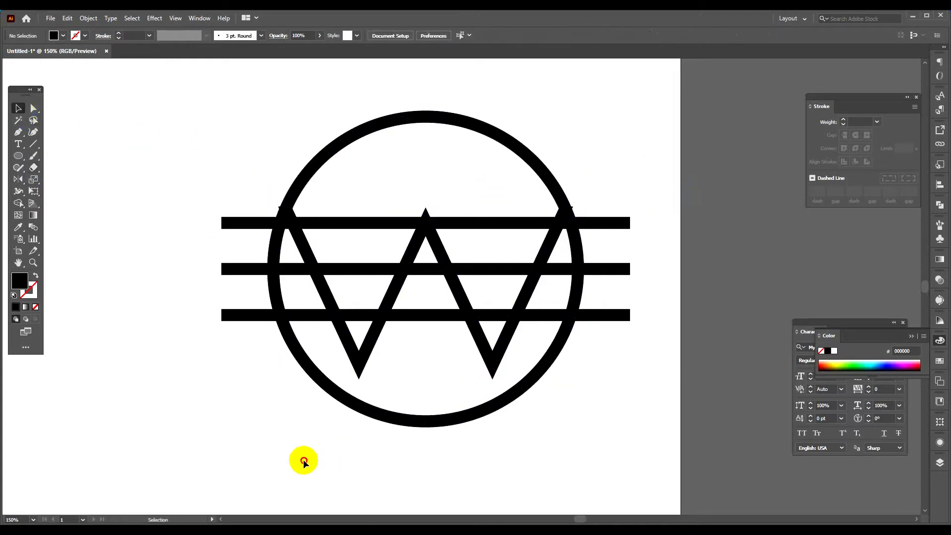
With Shape Builder, remove the circle's right segment between the top and middle lines and its left segment between the middle and bottom lines.
mouse_move(240, 418)
left_mouse_down()
mouse_move(385, 397)
mouse_move(243, 401)
left_mouse_up()
left_click_drag(230, 381, 270, 188)
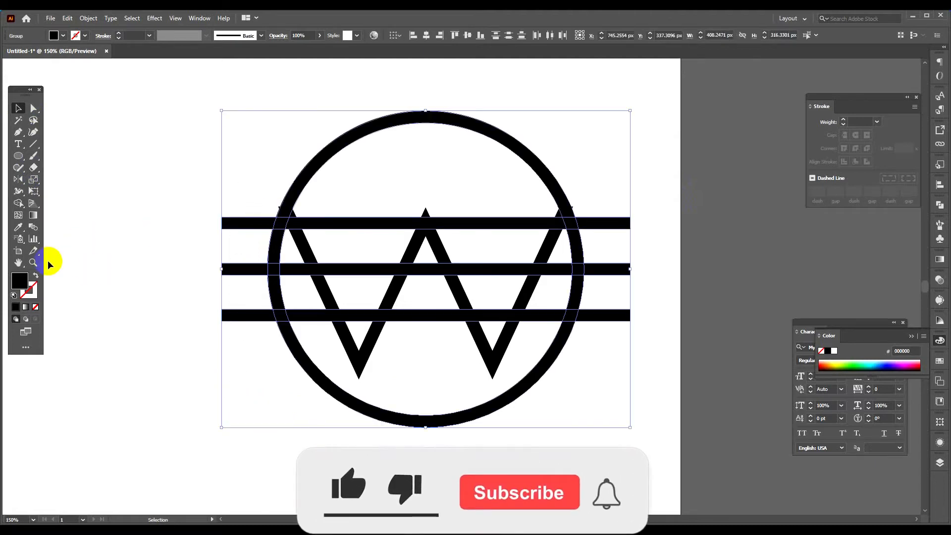
left_click(18, 203)
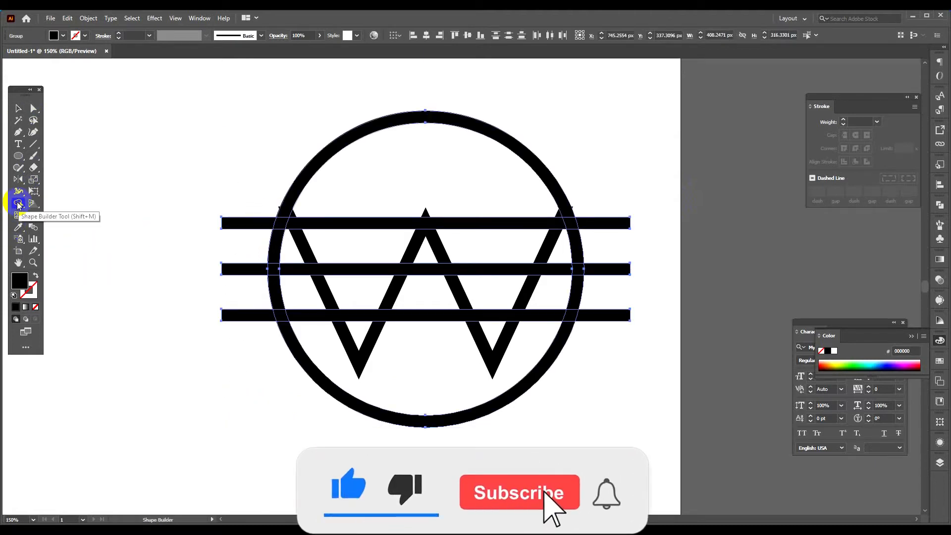
left_click(580, 252, "alt")
left_click(268, 291, "alt")
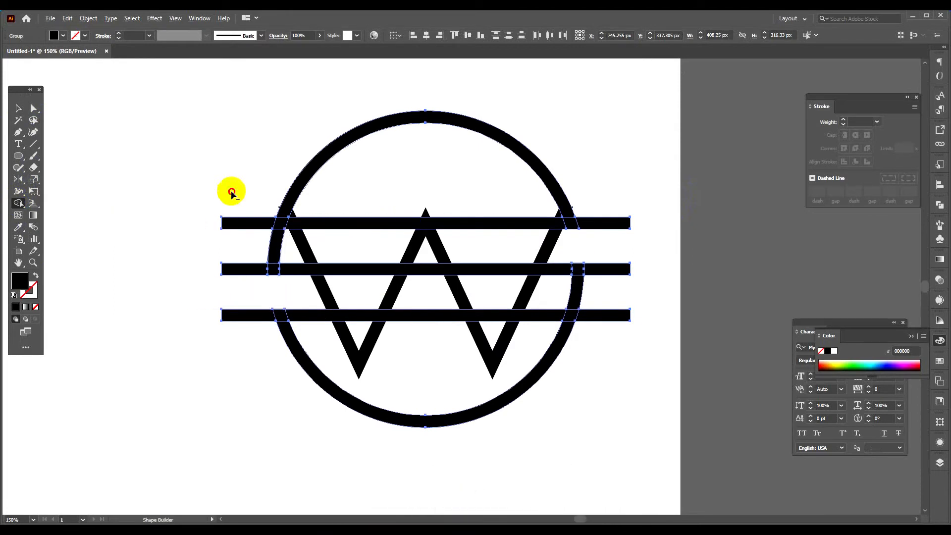
Remove the ends of all three lines that protrude beyond the circle on both sides.
left_click_drag(230, 176, 246, 364)
left_click_drag(608, 364, 629, 176)
left_click(18, 108)
left_click(106, 121)
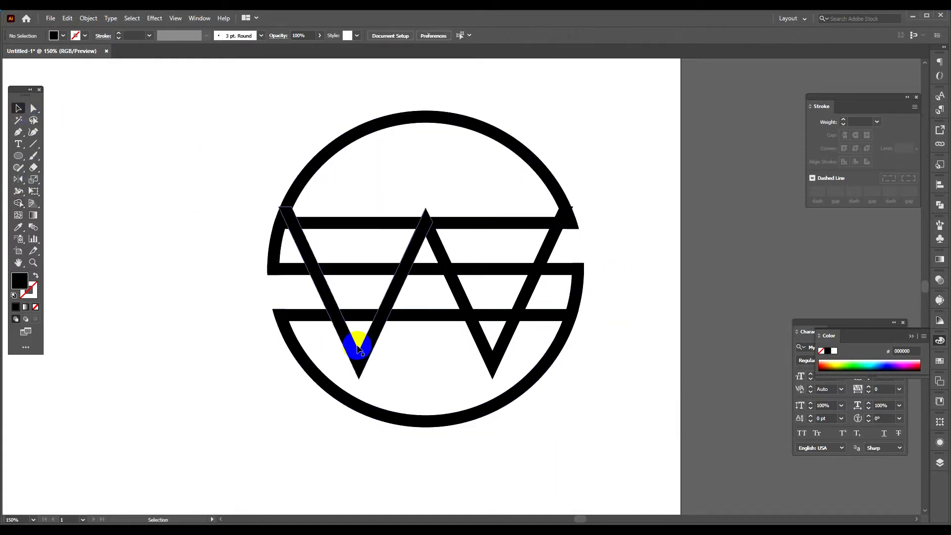
Delete the top and bottom horizontal lines with Shape Builder, leaving only the middle line across the circle.
left_click(352, 319)
left_click(17, 204)
left_click(31, 169)
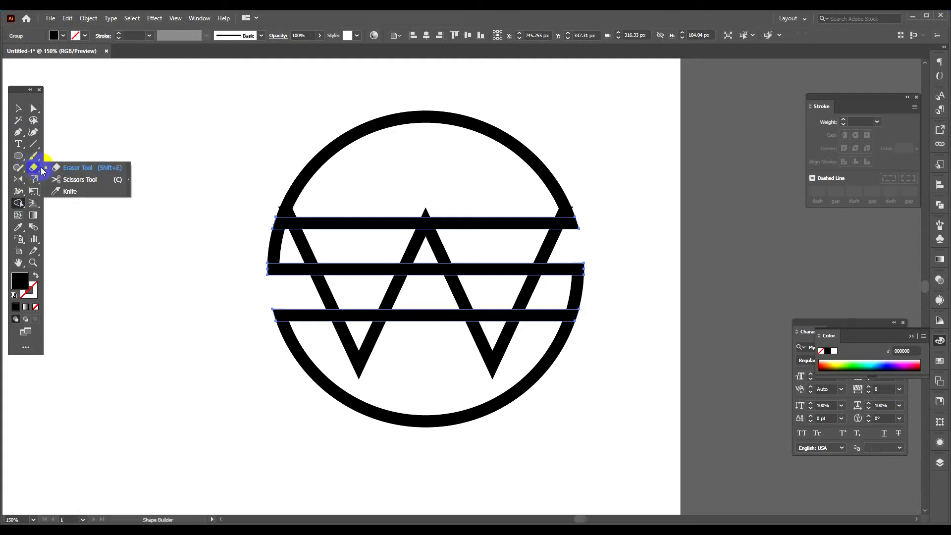
left_click(22, 204)
left_click_drag(349, 204, 352, 250)
left_click_drag(392, 355, 382, 298)
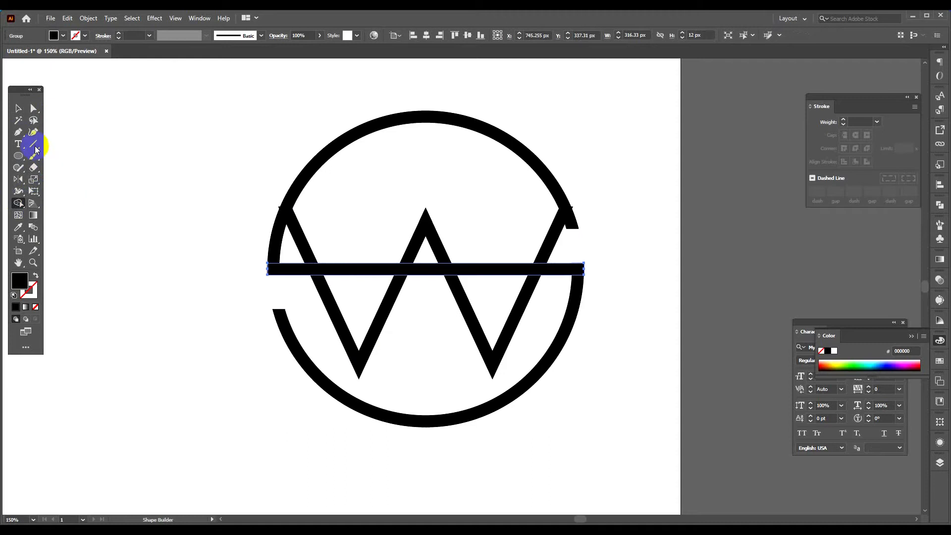
left_click(16, 110)
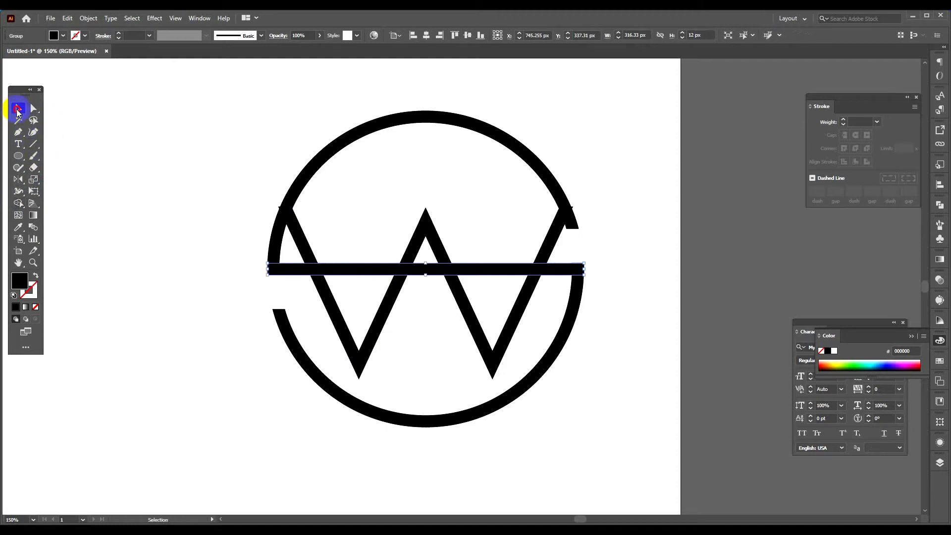
left_click(106, 128)
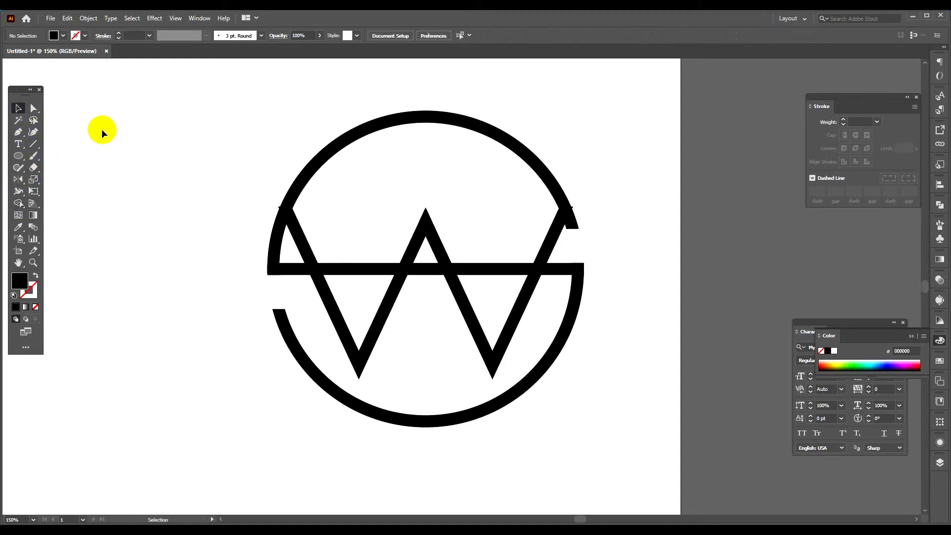
Group the cut circle with its middle line and align it with the W on a common vertical centre.
left_click(489, 343)
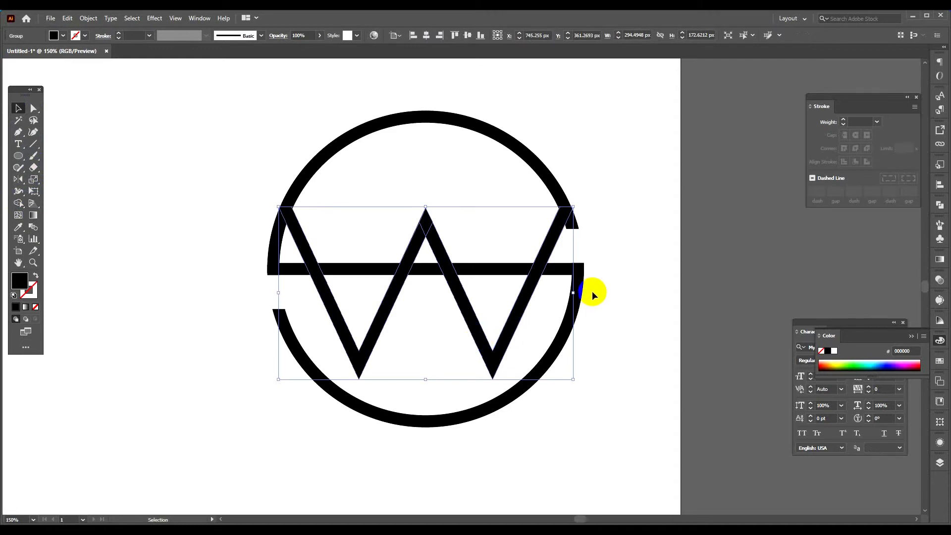
left_click(605, 220)
left_click_drag(573, 279, 578, 284)
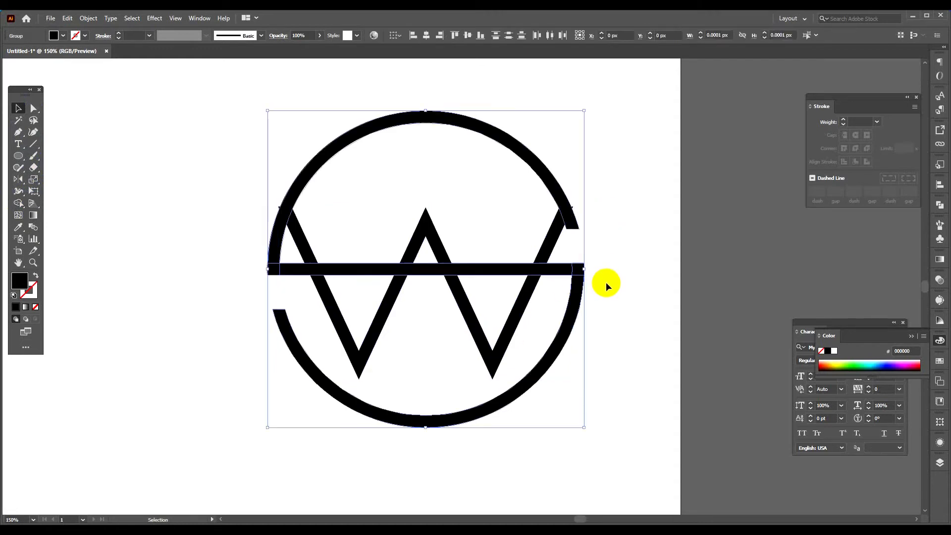
left_click(596, 327)
left_click(563, 282)
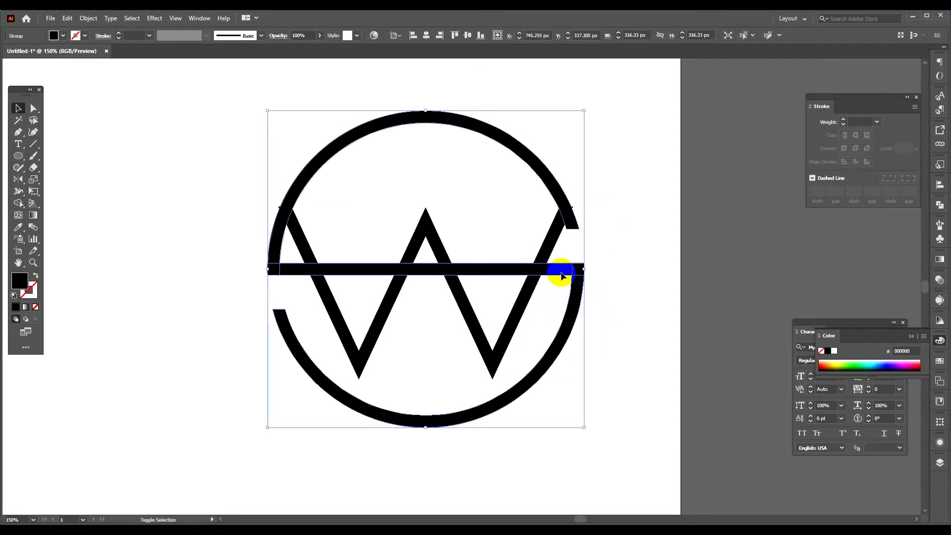
right_click(563, 272)
left_click(595, 342)
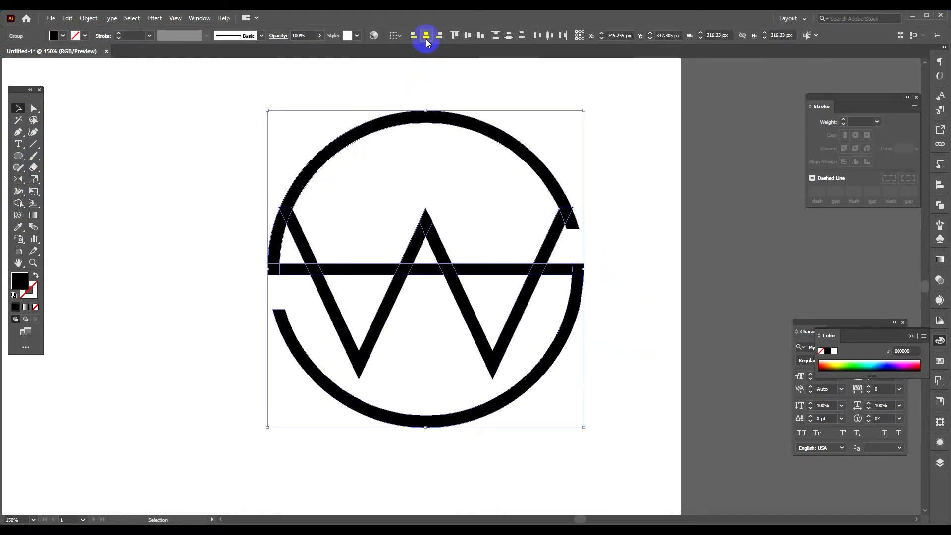
left_click(466, 39)
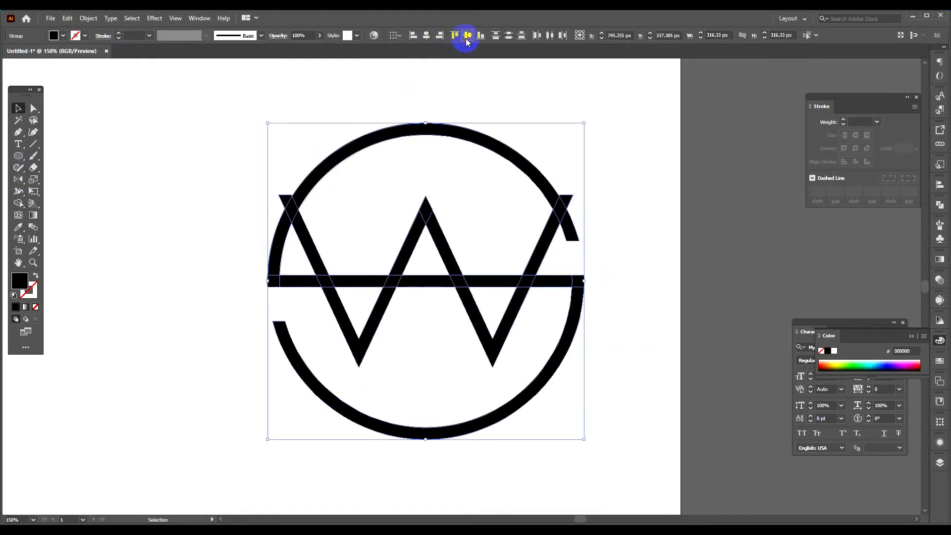
left_click(543, 119)
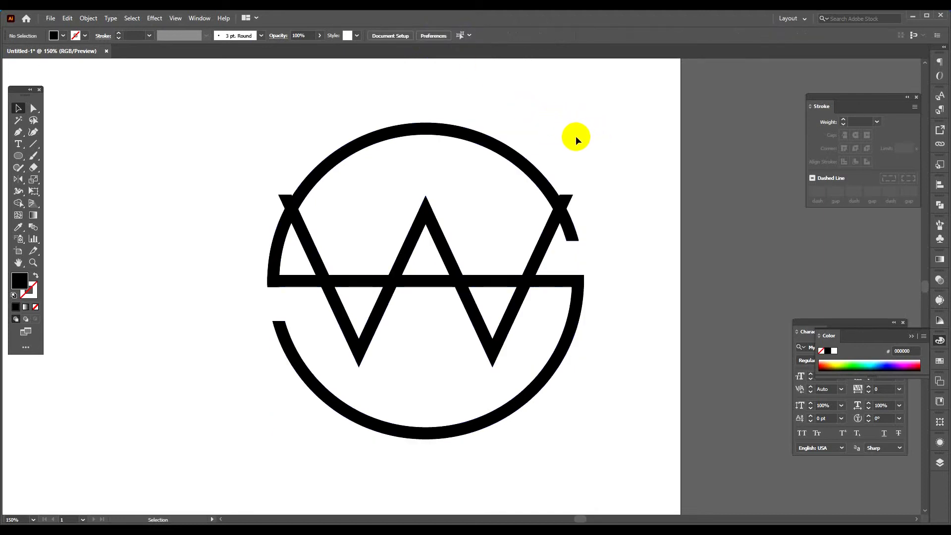
Offset the paths of the S-shaped circle and middle line by 11 px with miter joins.
left_click(497, 144)
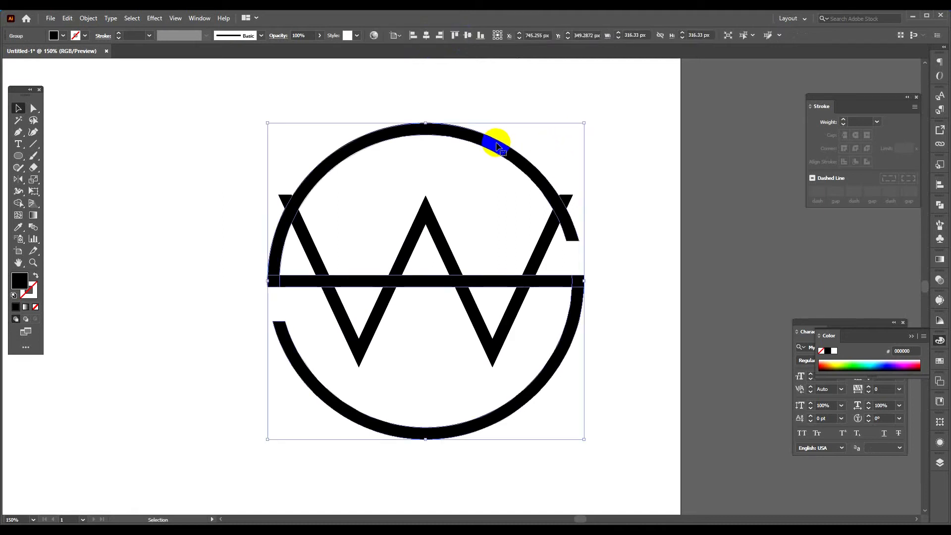
left_click(89, 19)
mouse_move(177, 254)
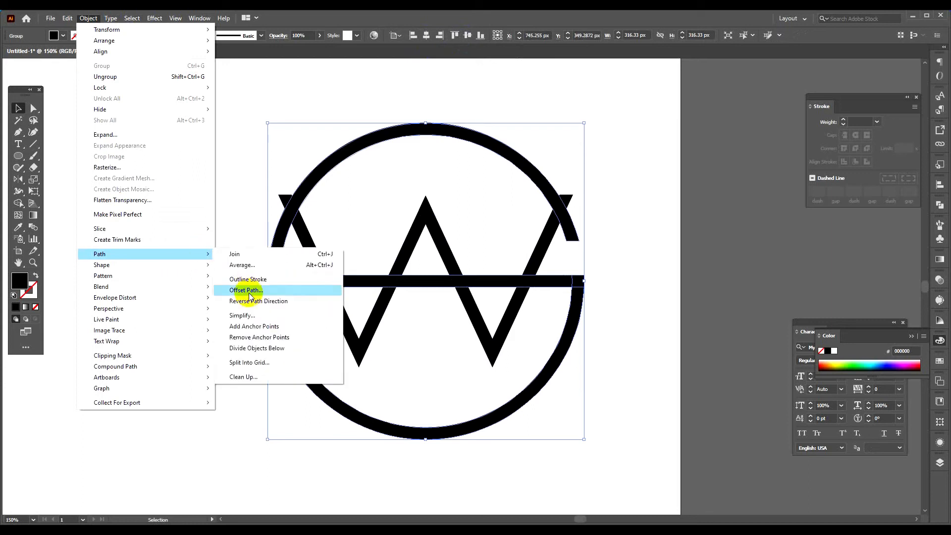
left_click(246, 290)
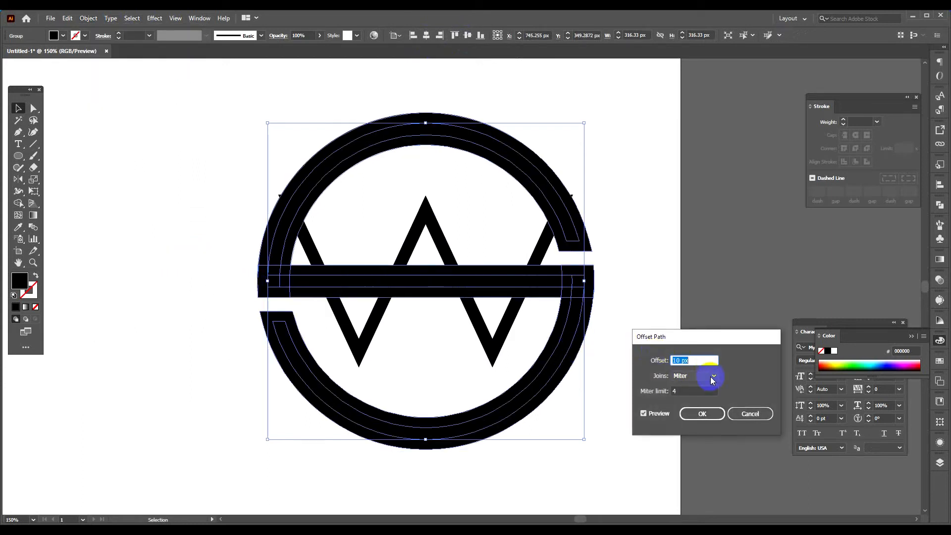
key("Up")
key("Up")
key("Up")
key("Up")
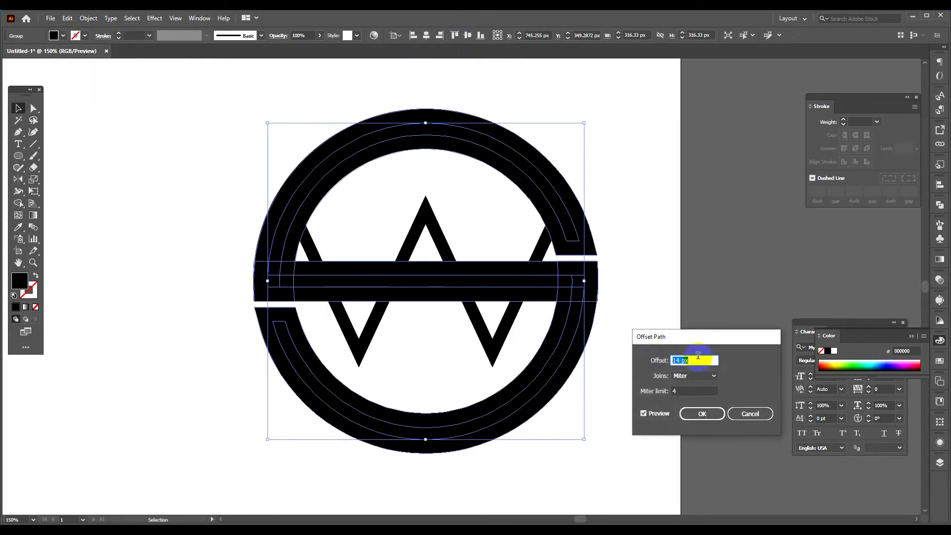
key("Down")
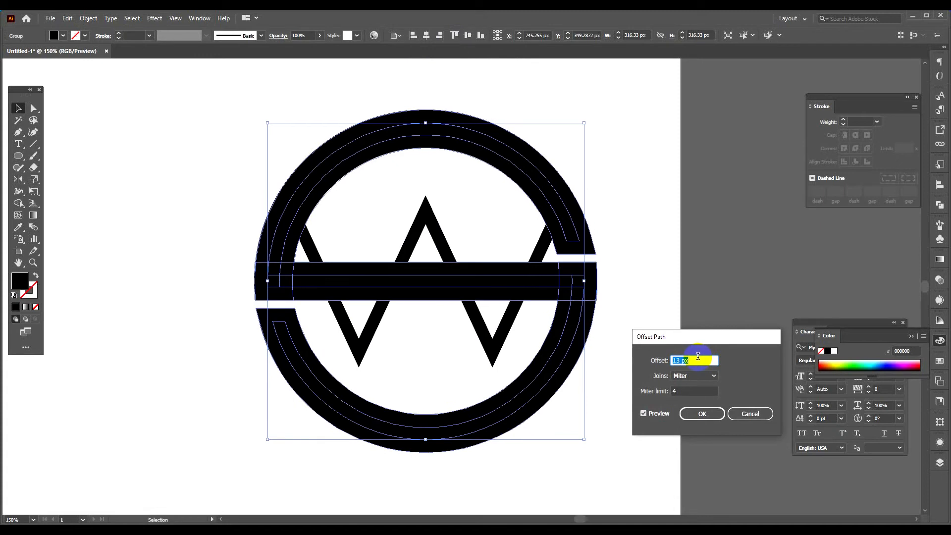
key("Down")
key("Down")
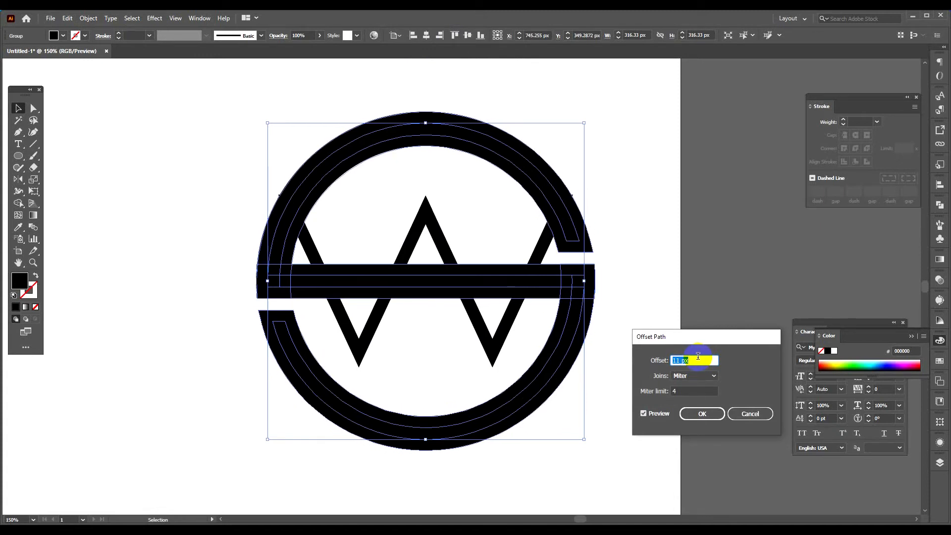
left_click(703, 414)
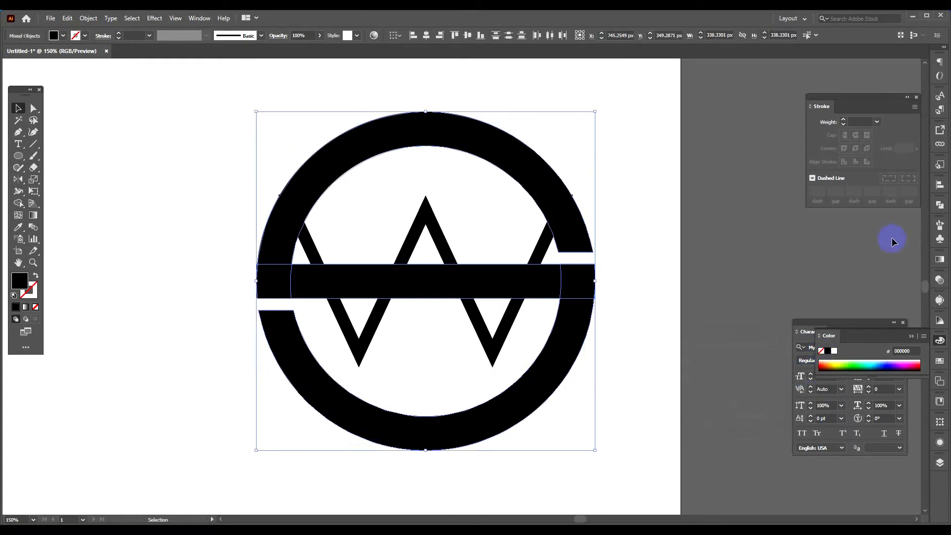
Unite the offset shapes into a single path, cut it and paste it in front.
left_click(941, 208)
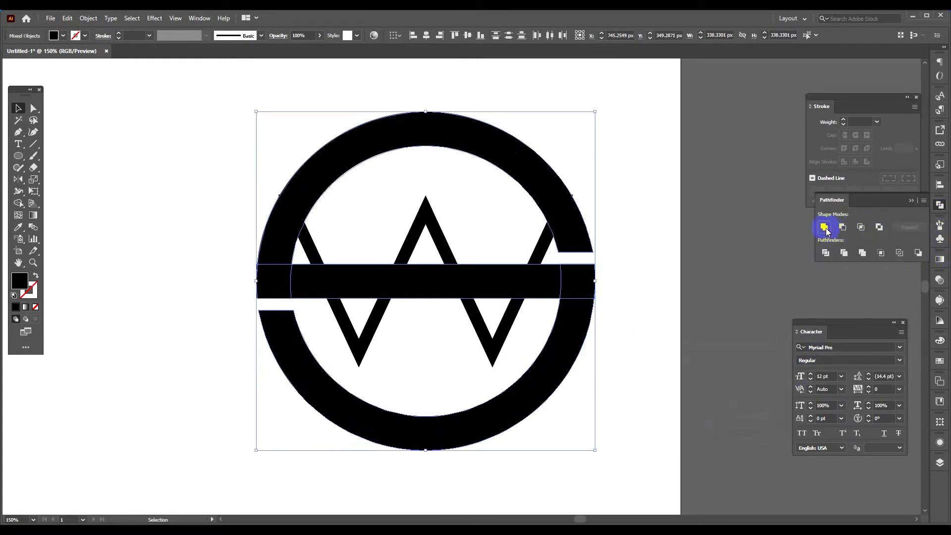
left_click(829, 229)
key("ctrl+x")
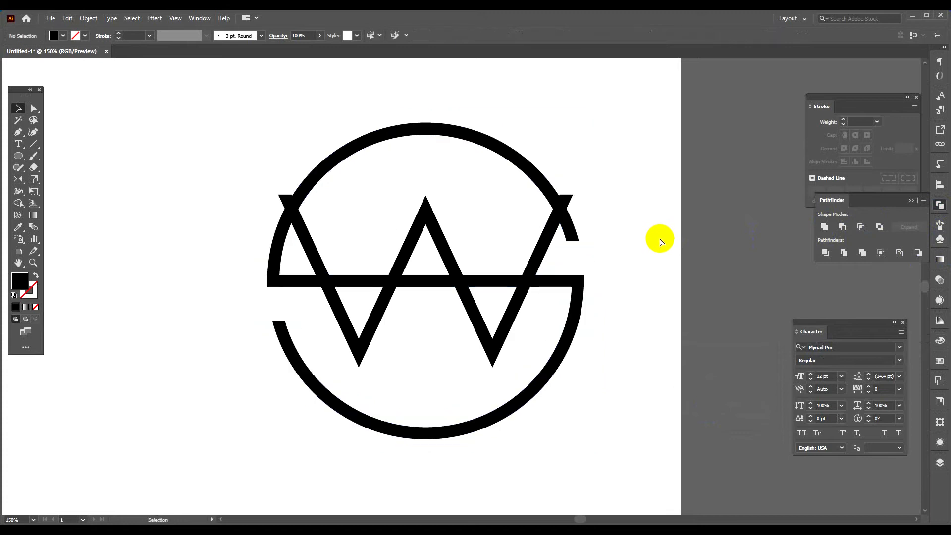
key("ctrl+f")
Cut away the W's two outer upper ends where they overlap the offset shape, using Shape Builder.
left_click(440, 227)
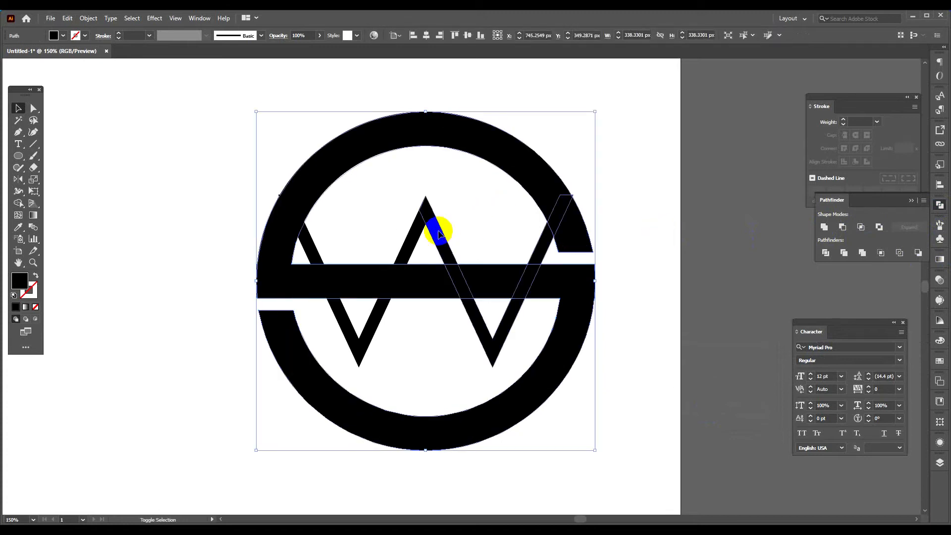
left_click(265, 245, "shift")
left_click(295, 216, "alt")
left_click(554, 217, "alt")
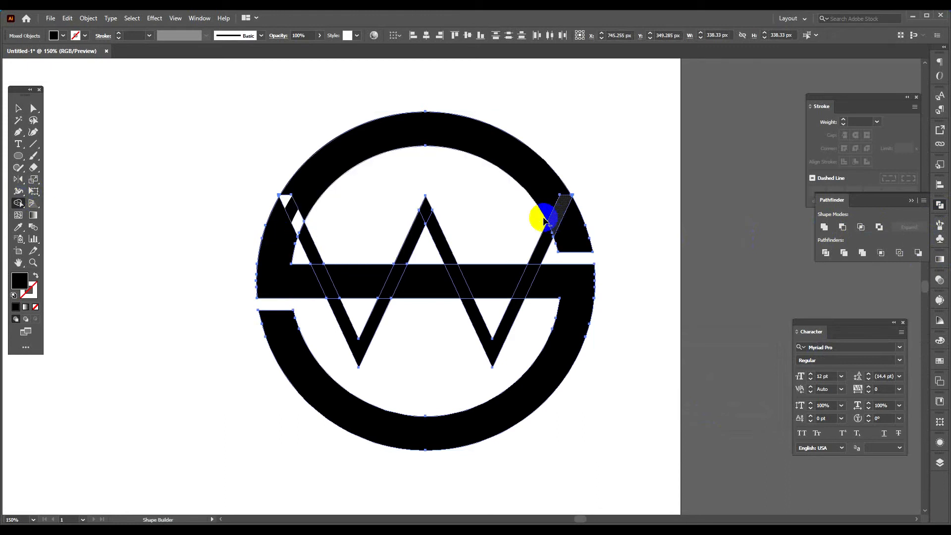
Delete all remaining pieces of the thick offset shape around the circle and middle line.
left_click(18, 108)
left_click(239, 138)
left_click(318, 206)
key("Delete")
left_click(333, 275)
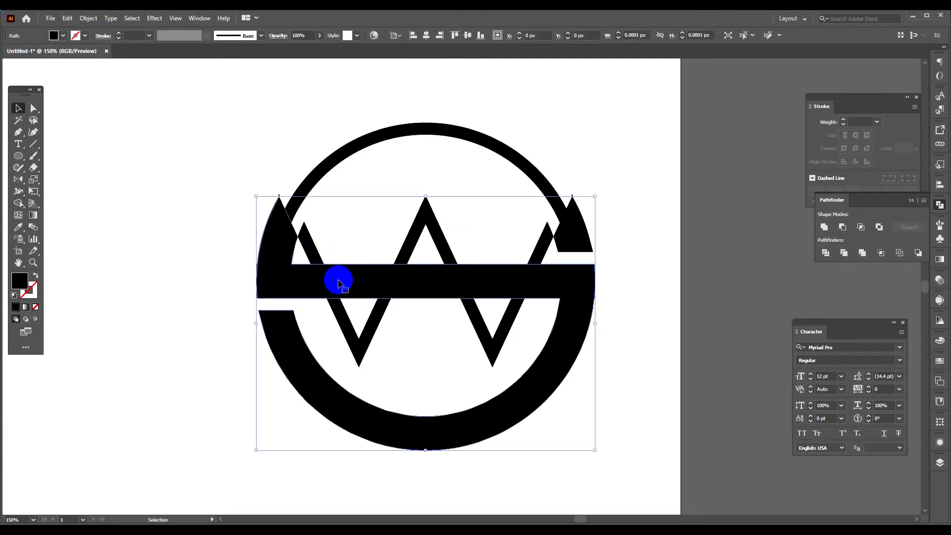
key("Delete")
left_click(575, 255)
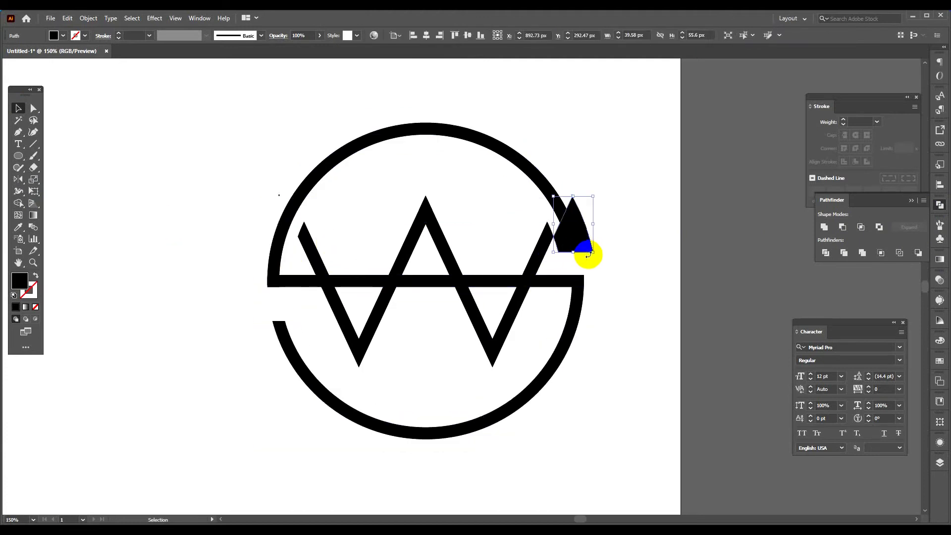
key("Delete")
Remove the stray remnants above the W's shortened outer arms with Shape Builder.
left_click(565, 199)
left_click(419, 213)
left_click(27, 204)
left_click_drag(276, 162, 279, 198)
left_click_drag(572, 176, 573, 193)
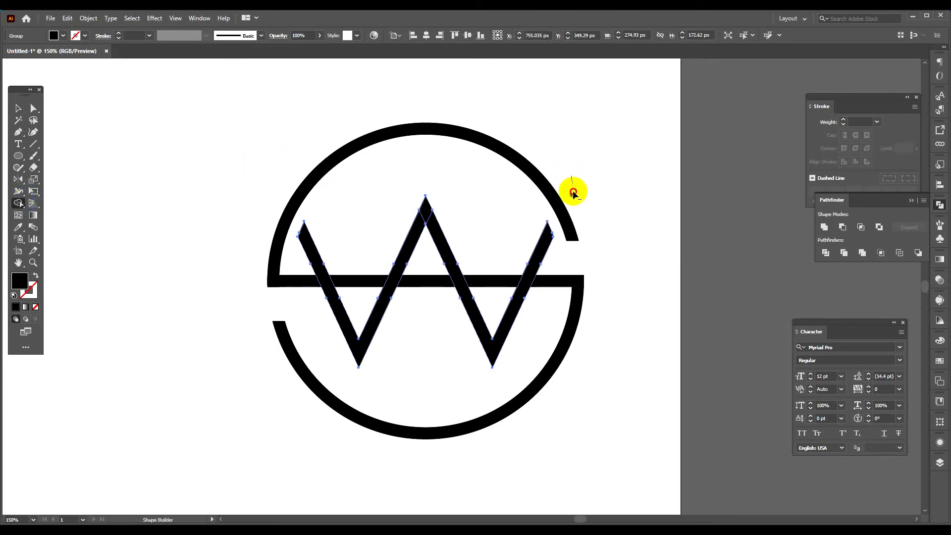
left_click(571, 193, "alt")
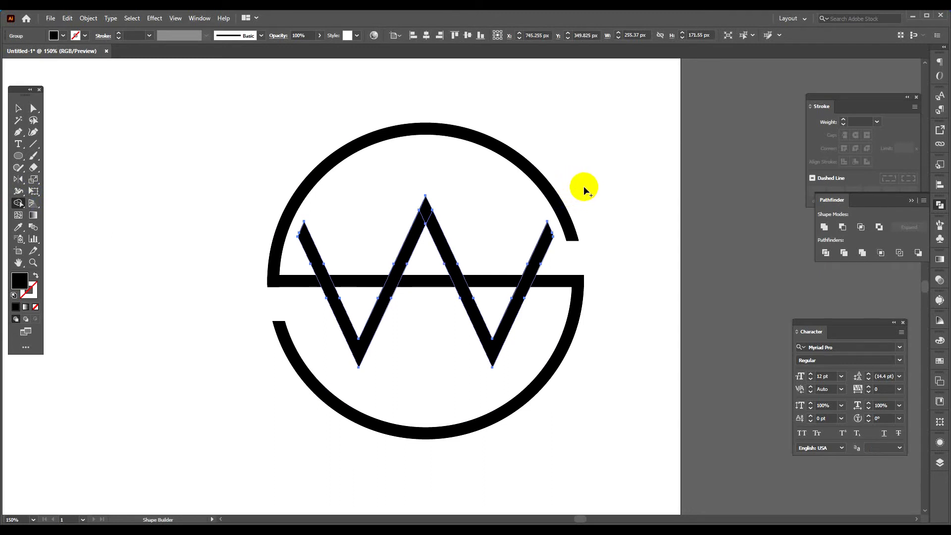
Unite the W, the cut circle and the middle line into one shape.
left_click(18, 108)
left_click_drag(117, 117, 605, 474)
left_click(17, 203)
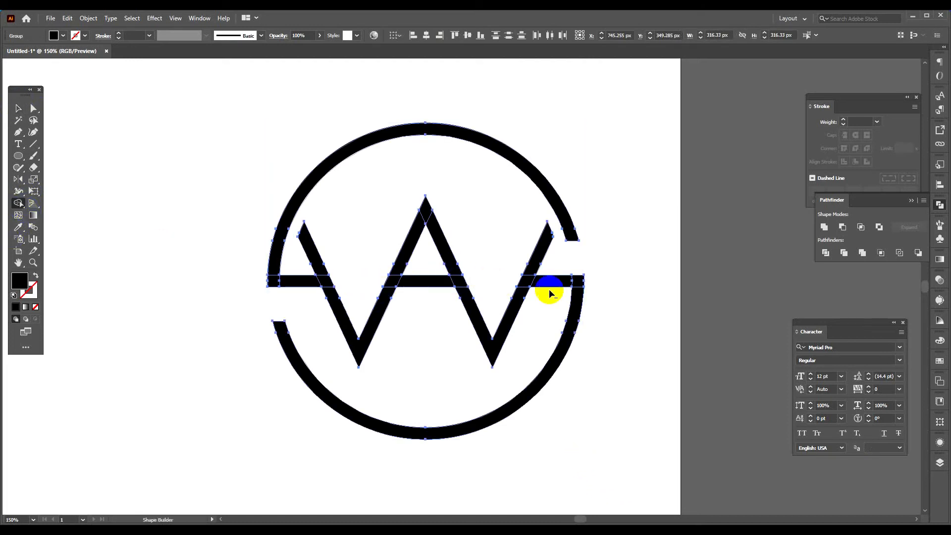
left_click(19, 108)
left_click_drag(144, 143, 649, 463)
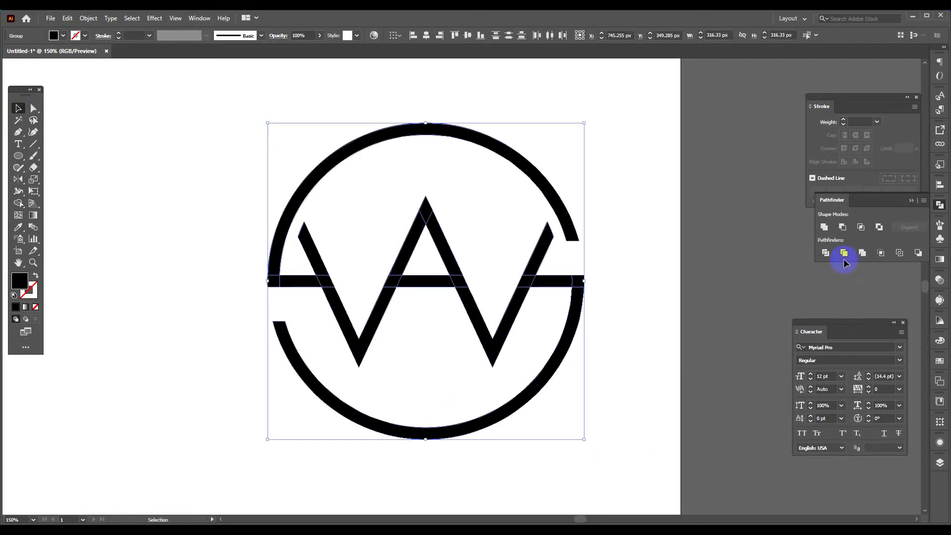
left_click(825, 230)
left_click(663, 292)
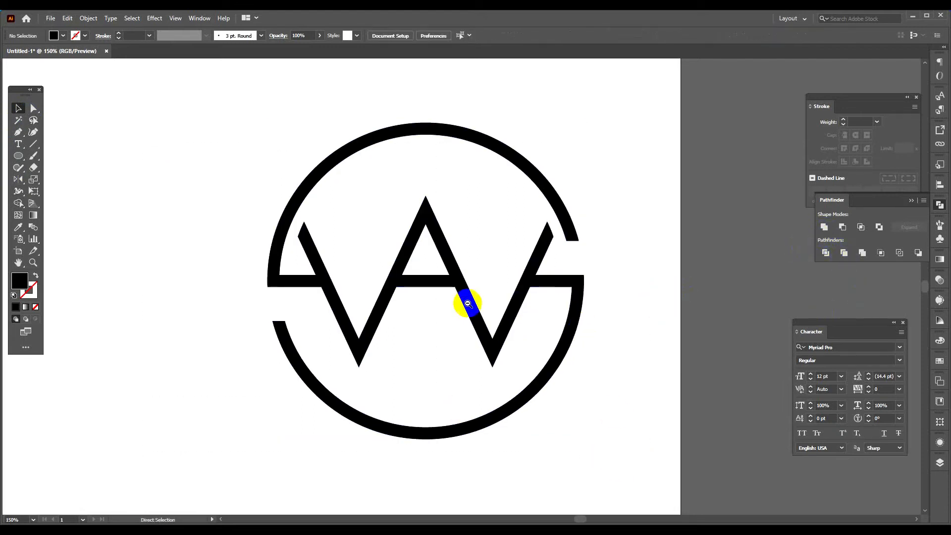
Scale the emblem down to about half its size and place the Showm World text beneath it.
scroll(461, 297, "down", 3)
left_click_drag(441, 272, 404, 251)
left_click(495, 244)
left_click_drag(418, 183, 457, 343)
Set the Showm World text in Century Gothic with all caps.
scroll(425, 283, "up", 3)
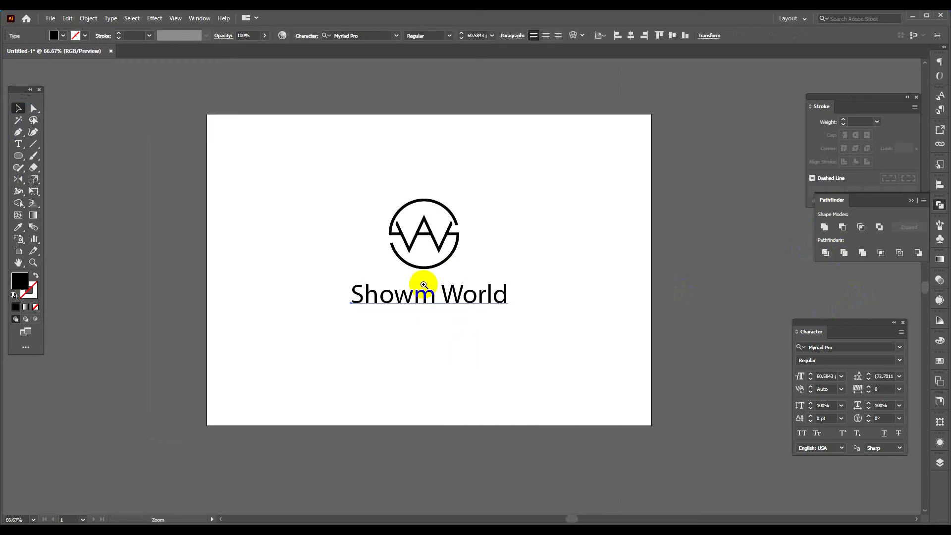
left_click(342, 35)
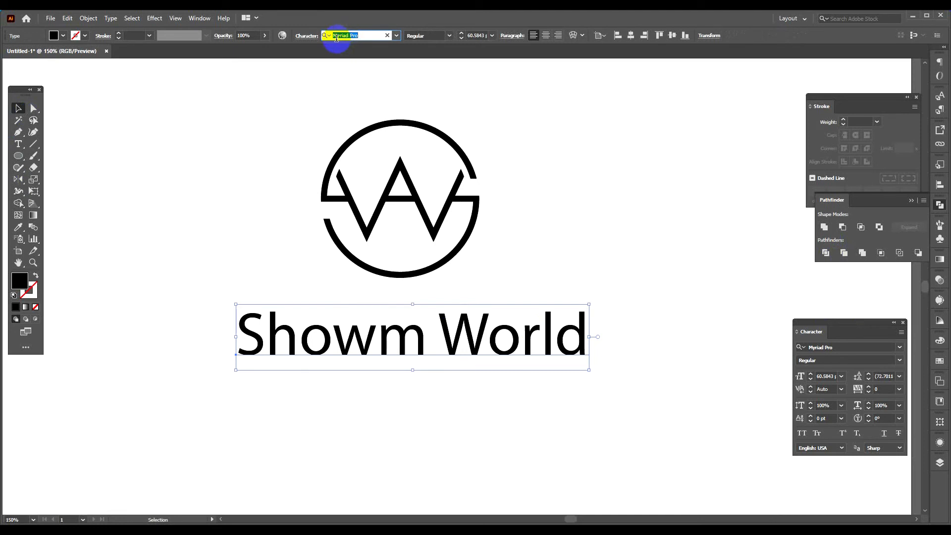
left_click(398, 36)
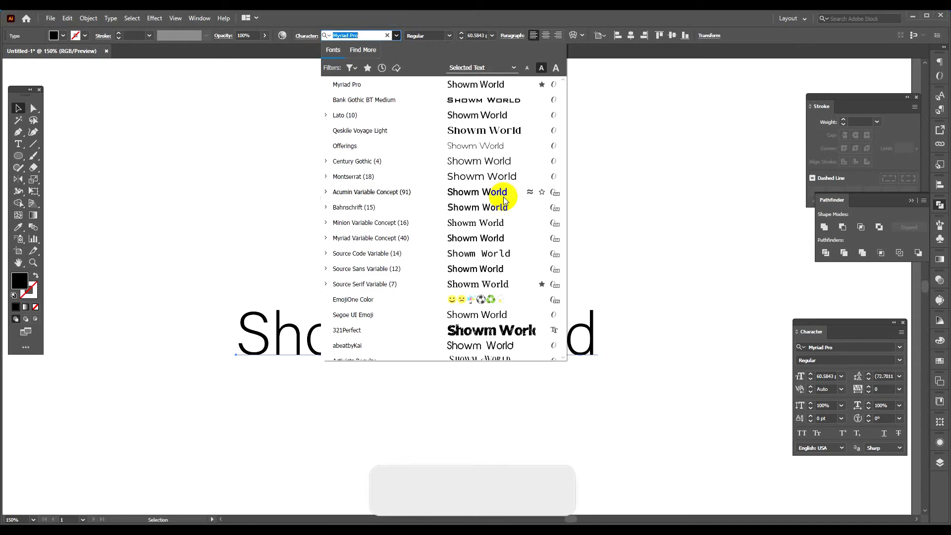
left_click(490, 167)
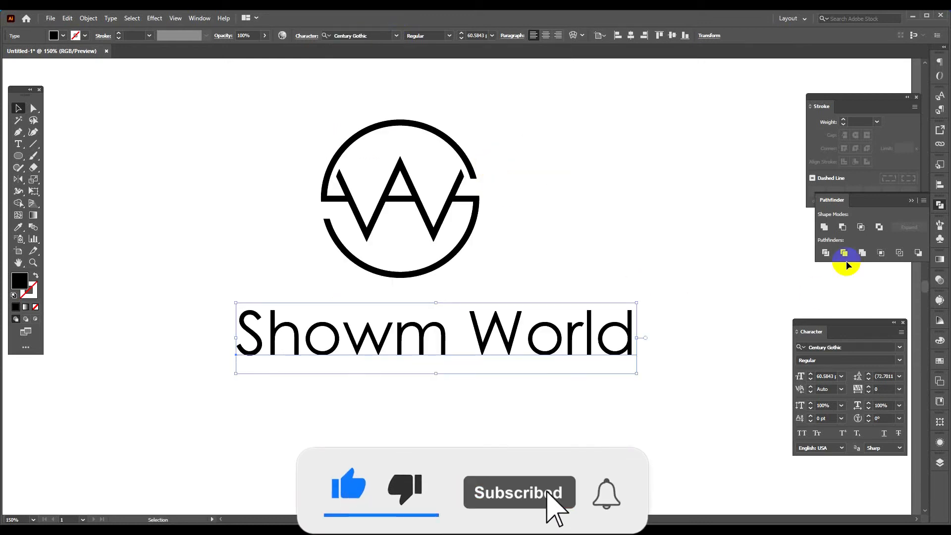
left_click(802, 433)
Shrink the text below the emblem to about 20.9 pt and set its tracking to 200.
left_click_drag(715, 335, 404, 315)
left_click(524, 325)
left_click(405, 317)
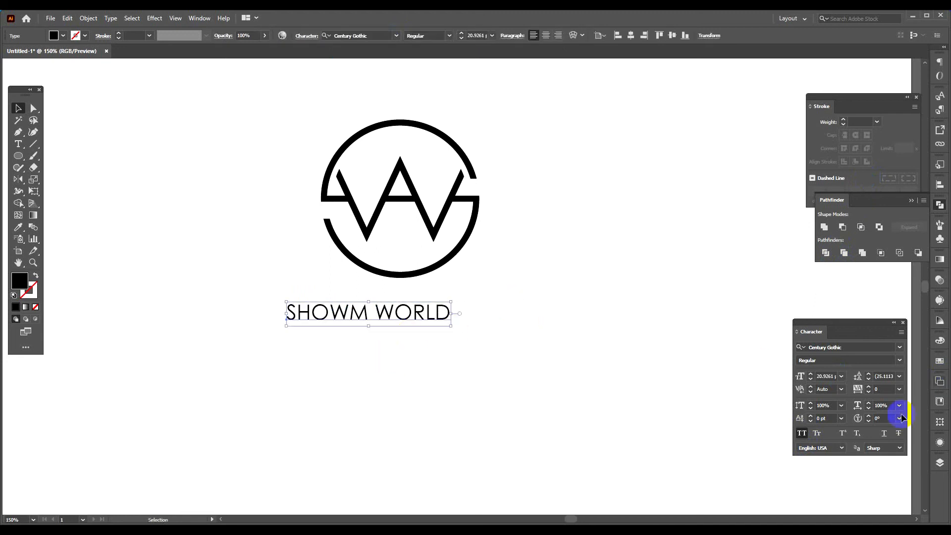
left_click(900, 389)
left_click(891, 382)
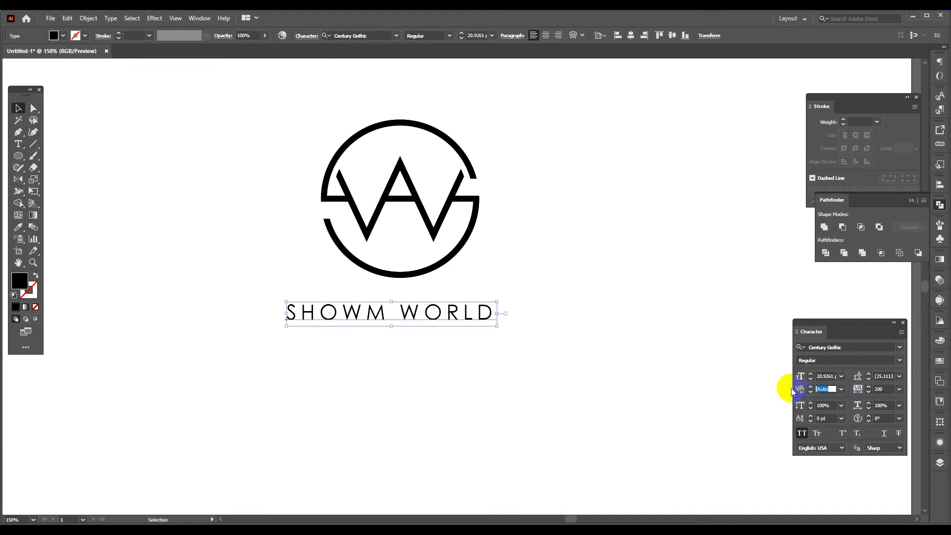
Preview the Bold style on the SHOWM WORLD text and keep it Regular.
left_click_drag(590, 299, 392, 349)
left_click(450, 36)
left_click(451, 37)
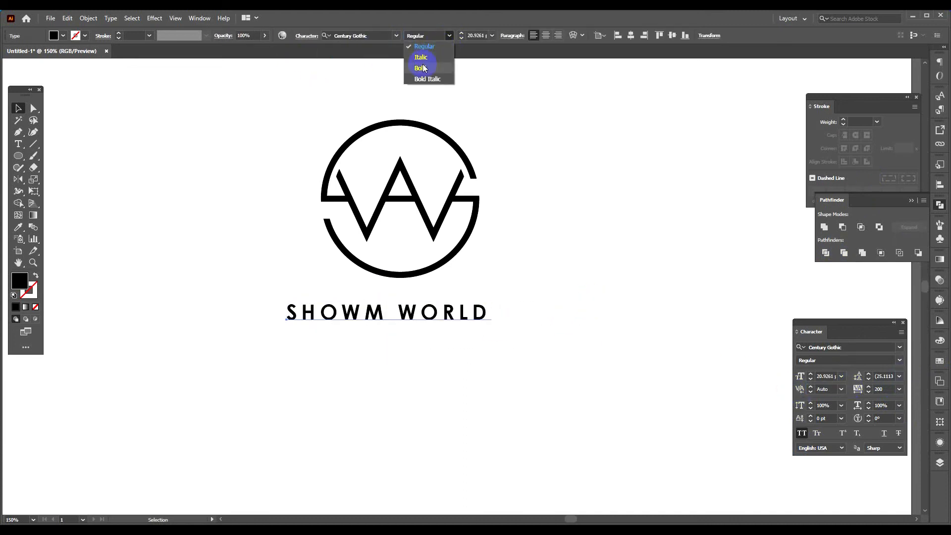
left_click(432, 46)
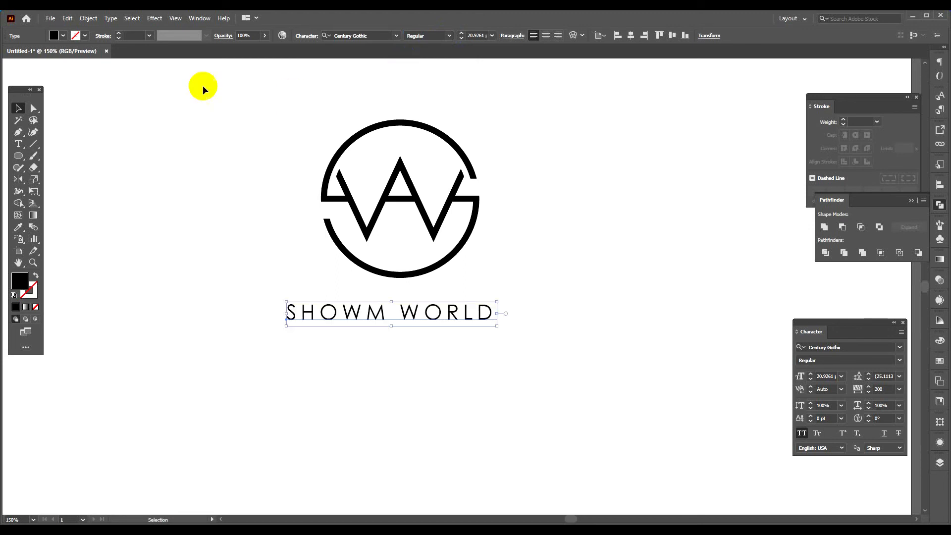
Add a 0.5 pt stroke to the SHOWM WORLD text and set its tracking to 600.
left_click(119, 35)
left_click(892, 389)
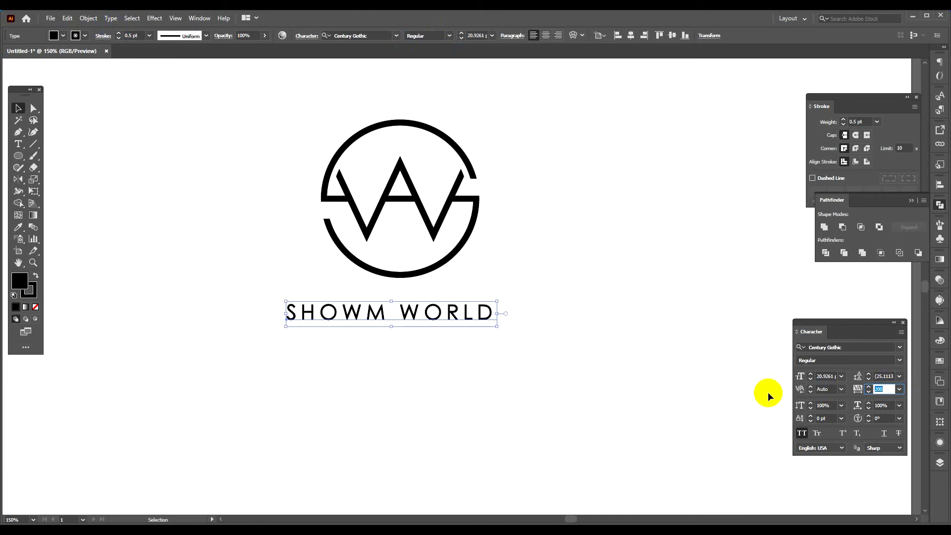
type("600")
key("Return")
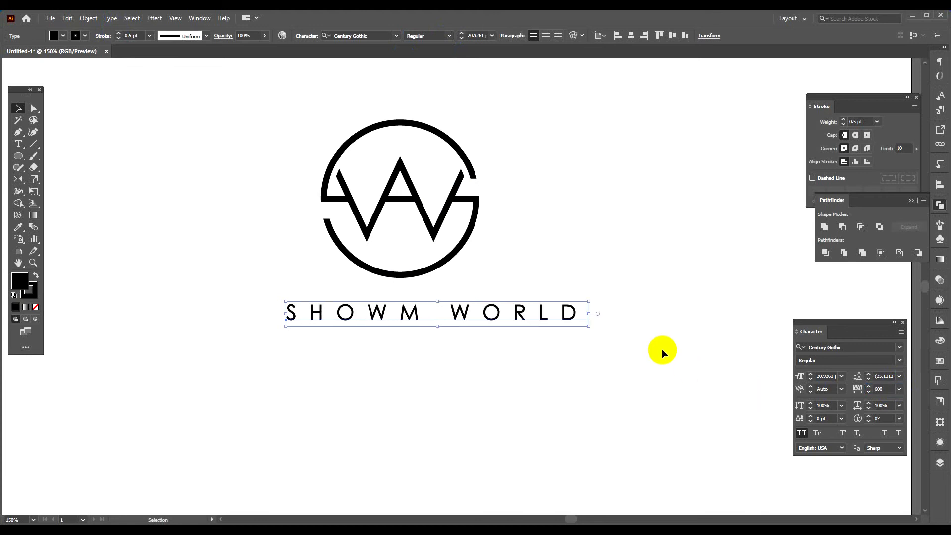
Move the SHOWM WORLD text so that it sits roughly centred below the emblem.
left_click(582, 390)
left_click_drag(485, 323, 448, 326)
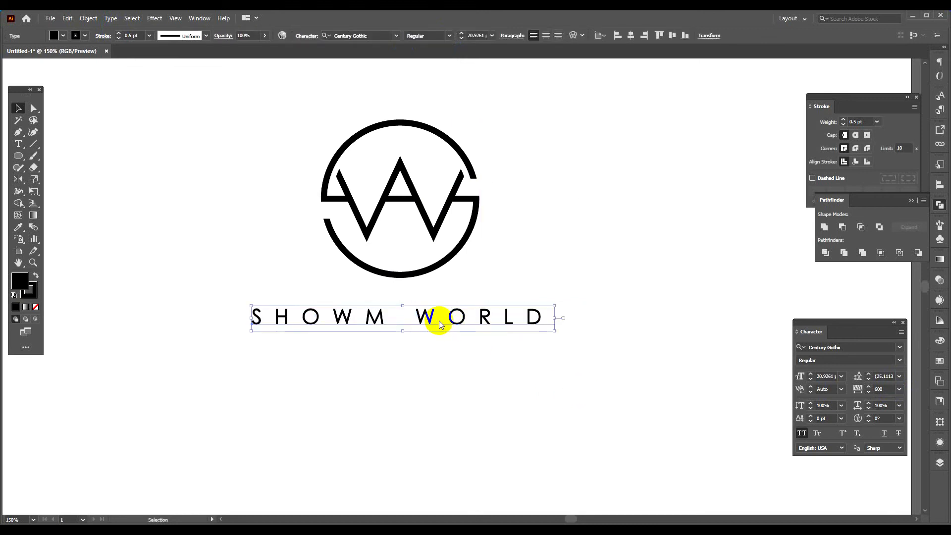
left_click_drag(310, 370, 401, 317)
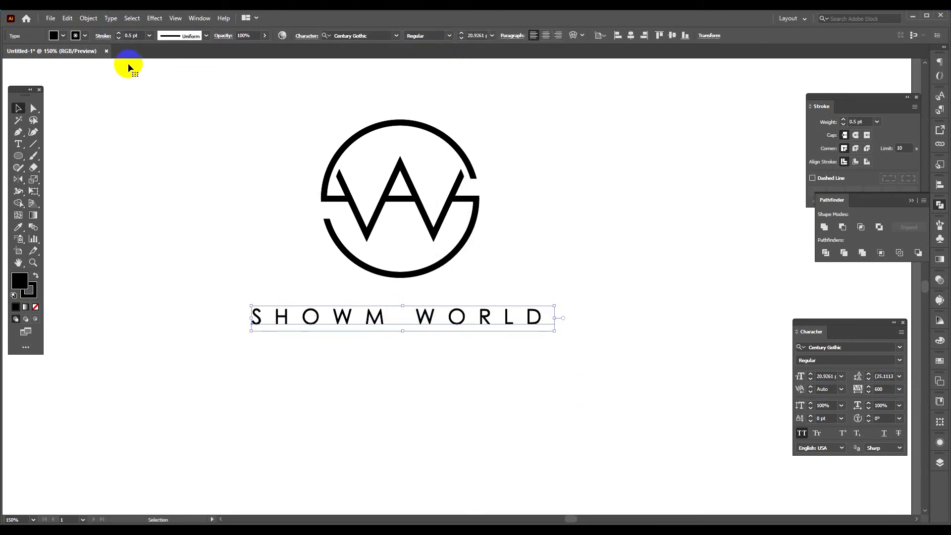
Expand the SHOWM WORLD text into outlines, then expand its stroke as well.
left_click(88, 18)
left_click(99, 131)
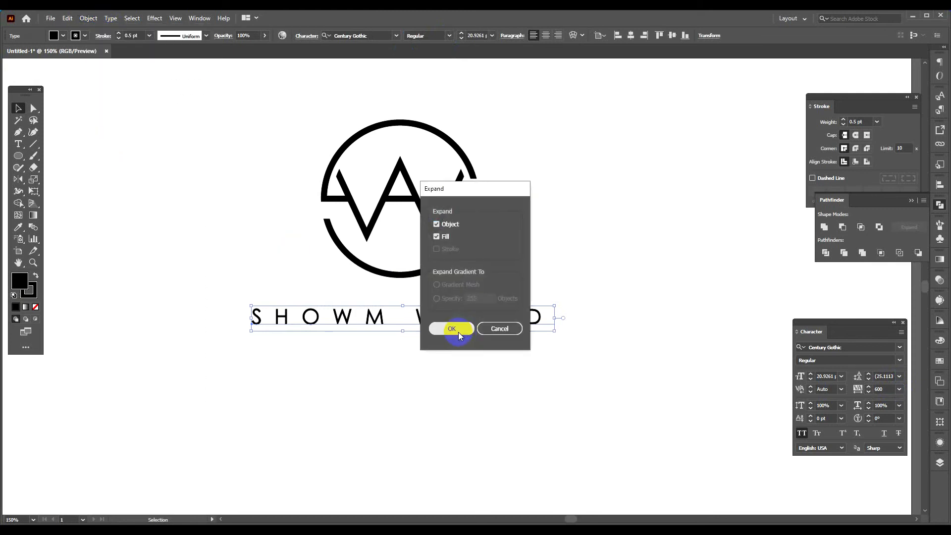
left_click(458, 332)
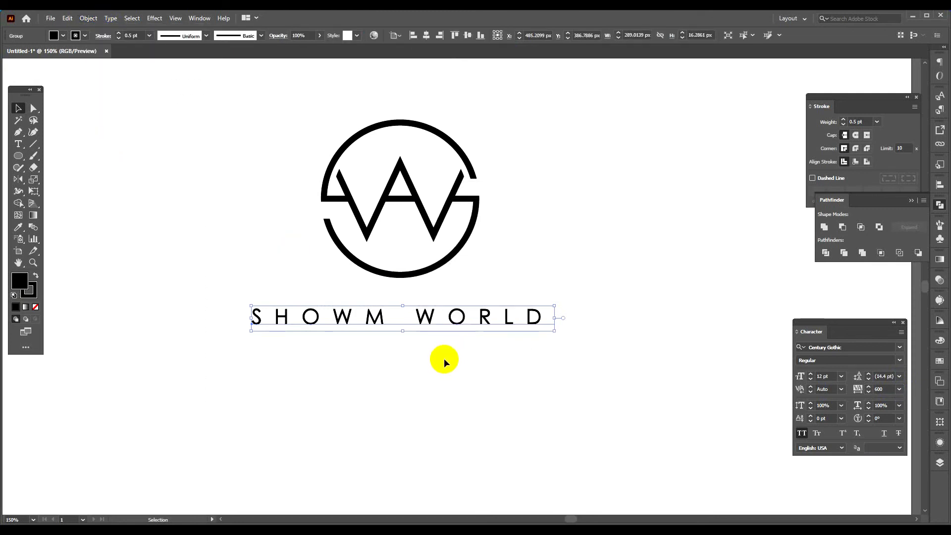
left_click(89, 18)
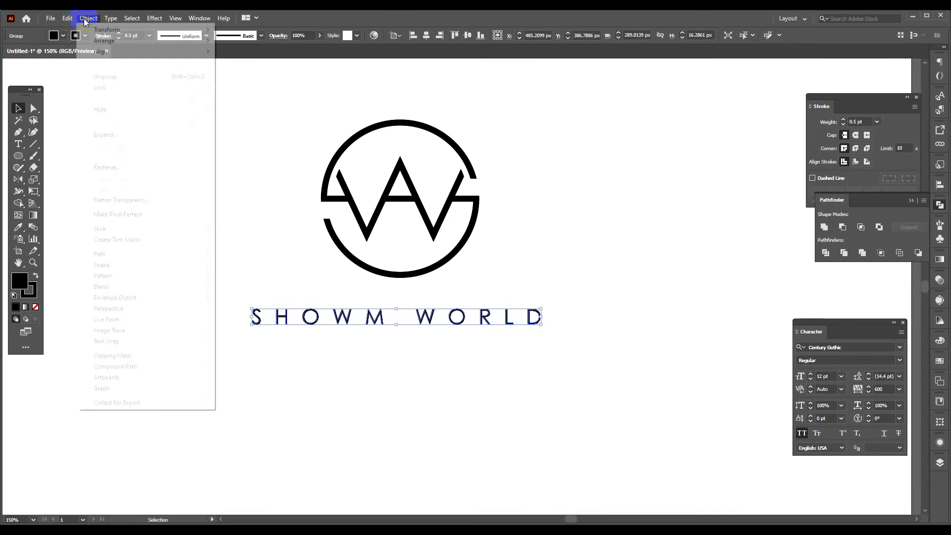
left_click(106, 134)
left_click(438, 331)
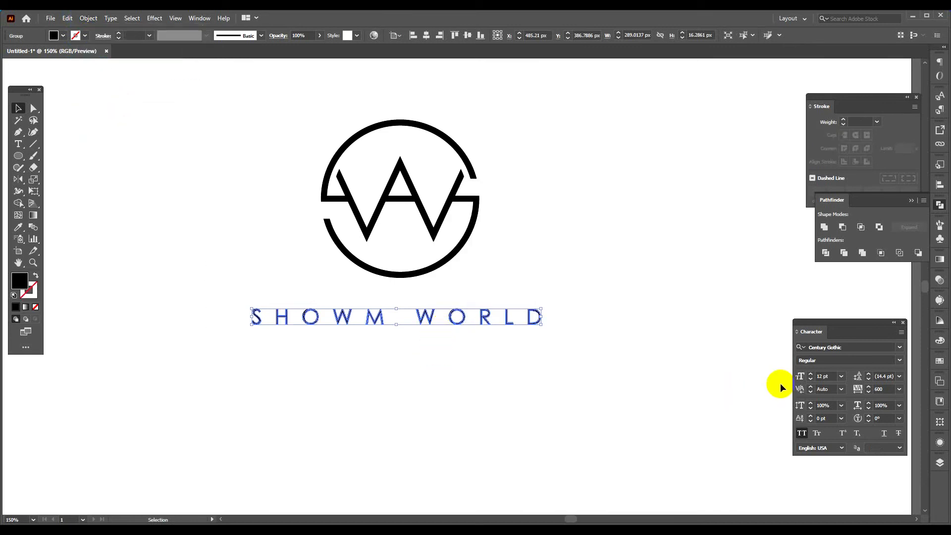
left_click(603, 335)
Align the emblem and the outlined text on a common horizontal centre.
left_click_drag(340, 312, 495, 183)
left_click(414, 37)
left_click(425, 37)
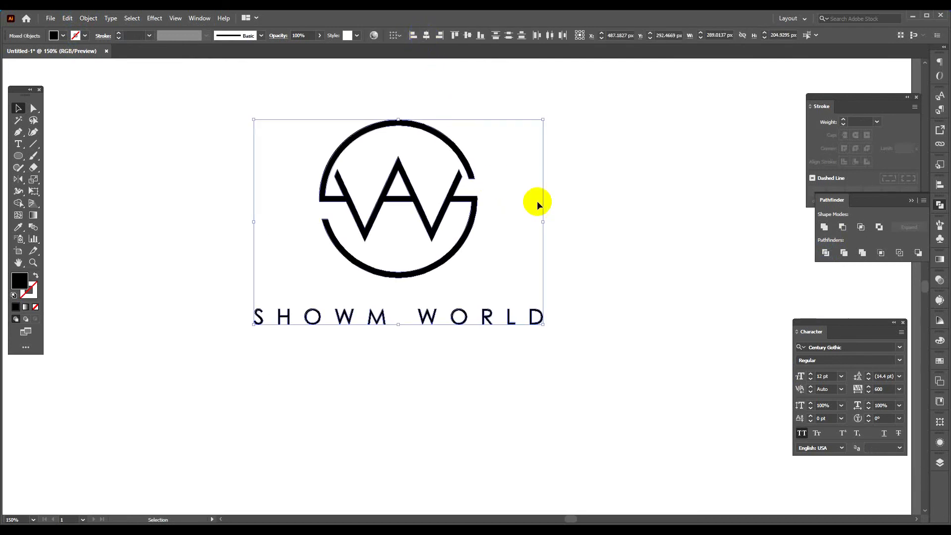
left_click(599, 235)
Scale the SHOWM WORLD lettering down to about 248 px wide and re-centre it under the emblem.
left_click_drag(522, 367, 521, 367)
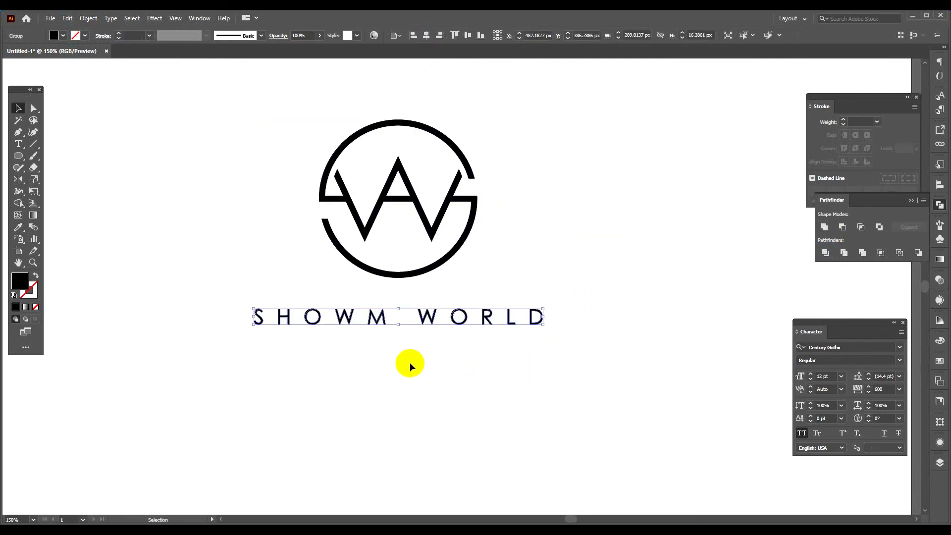
left_click_drag(398, 325, 398, 322)
left_click(528, 387)
left_click_drag(254, 364, 586, 118)
left_click(426, 39)
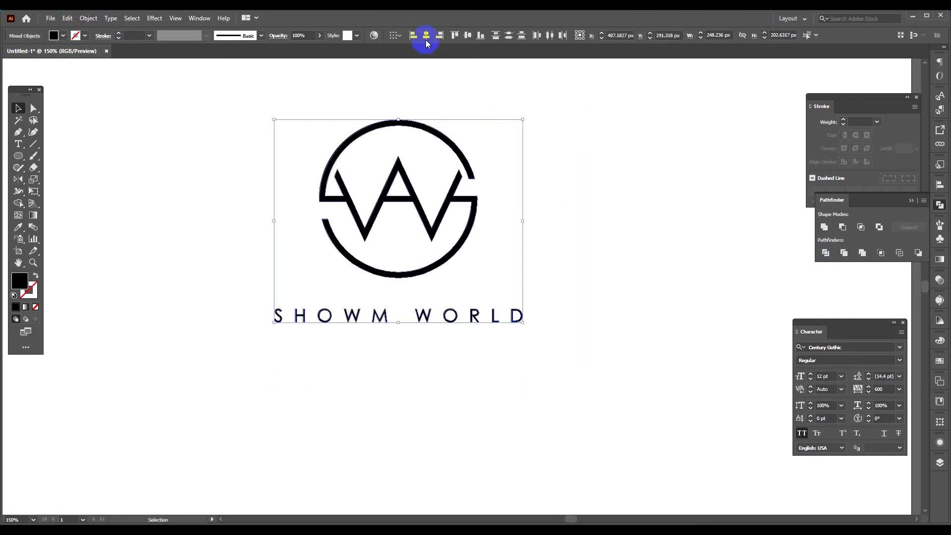
Group the emblem and the SHOWM WORLD lettering.
right_click(435, 152)
left_click(483, 223)
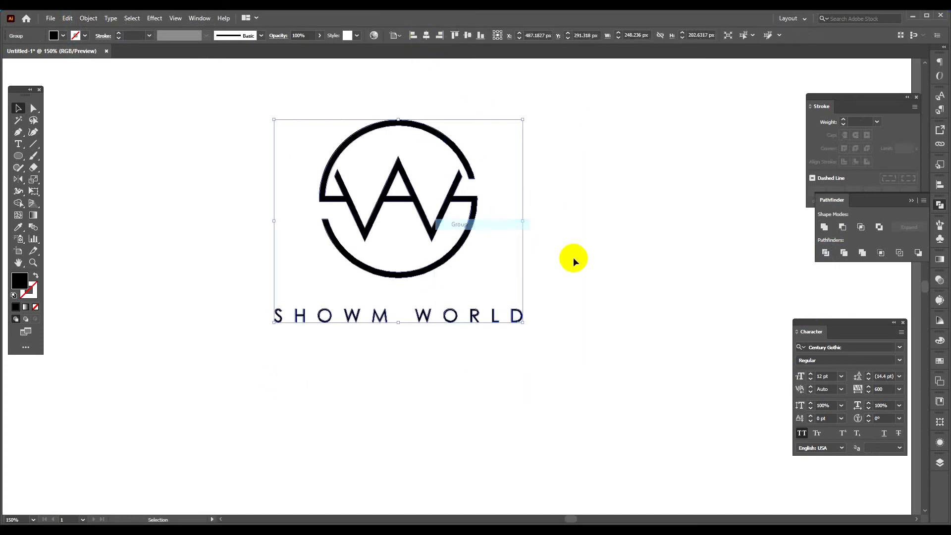
left_click(332, 498)
Bring the grouped logo from Illustrator into Photoshop's Place your Logo Here.psb as a vector smart object.
left_click(259, 534)
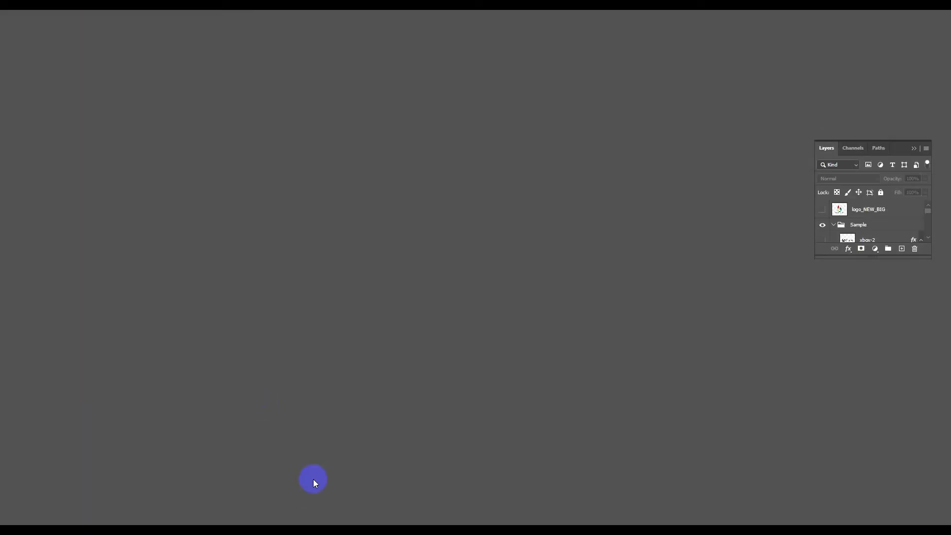
left_click(281, 529)
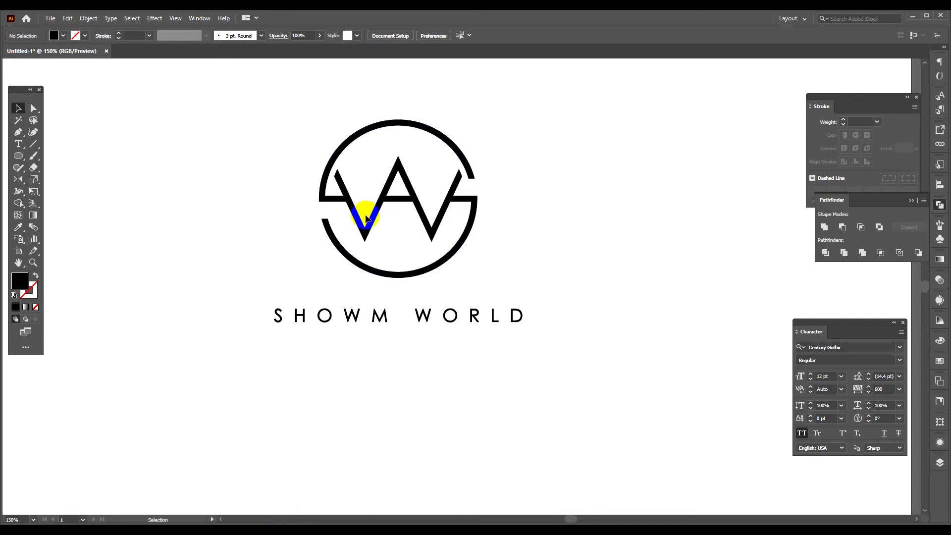
left_click_drag(368, 220, 543, 213)
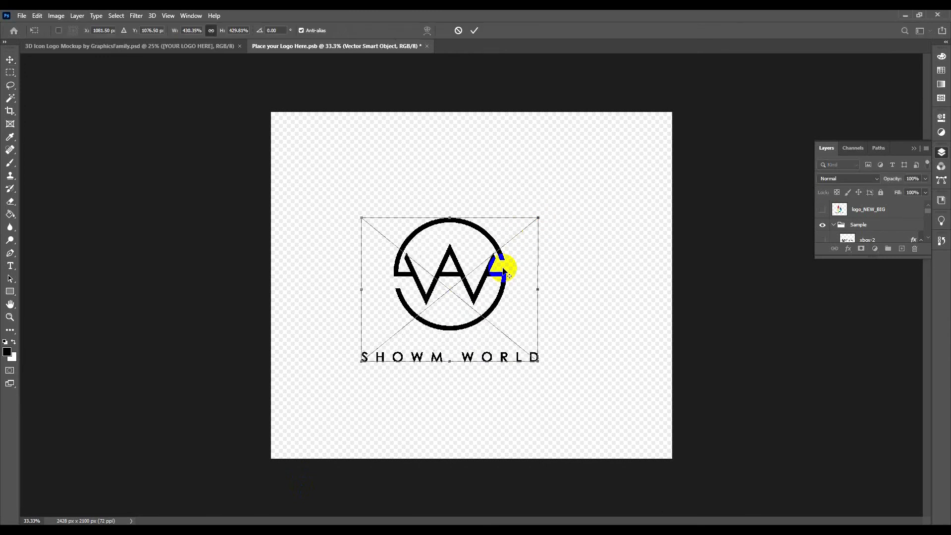
Centre the placed logo on the canvas and scale it up to about 627%.
left_click_drag(502, 276, 520, 272)
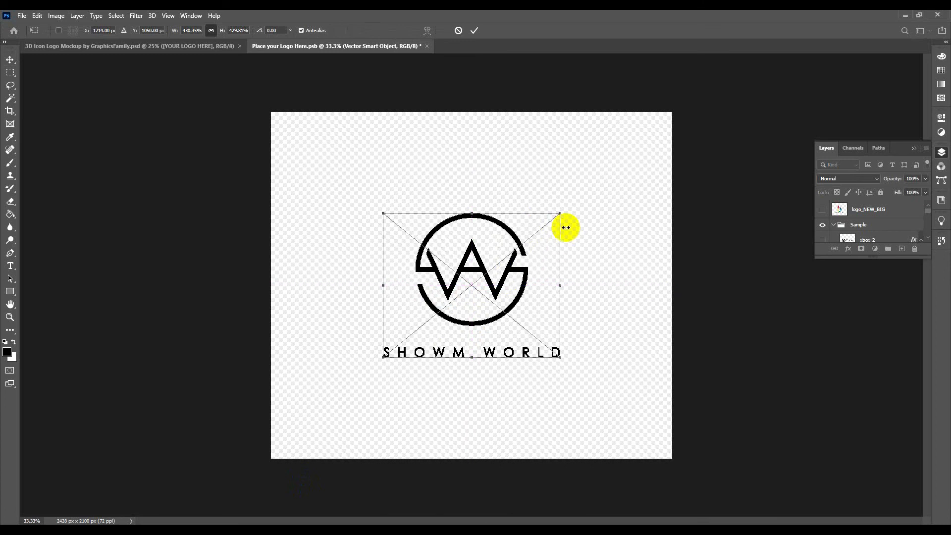
left_click_drag(561, 211, 601, 181)
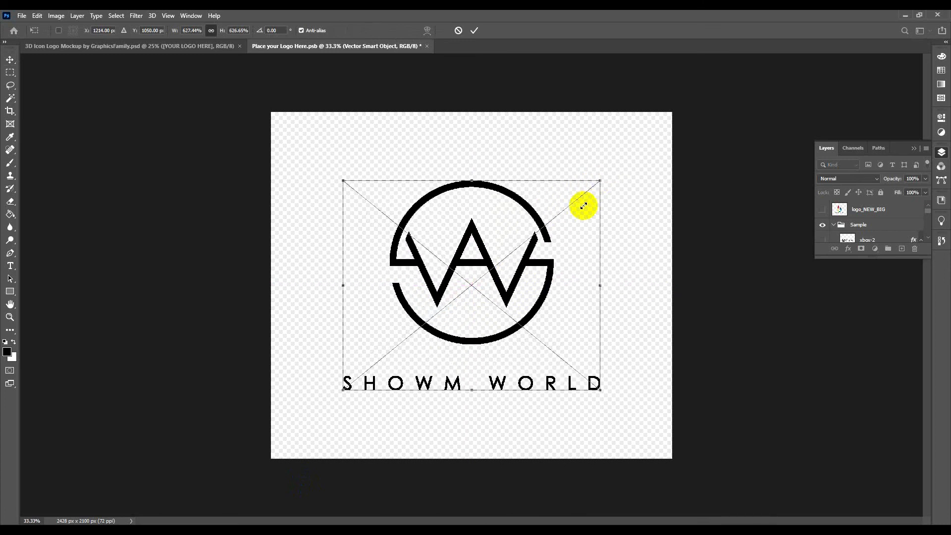
key("Return")
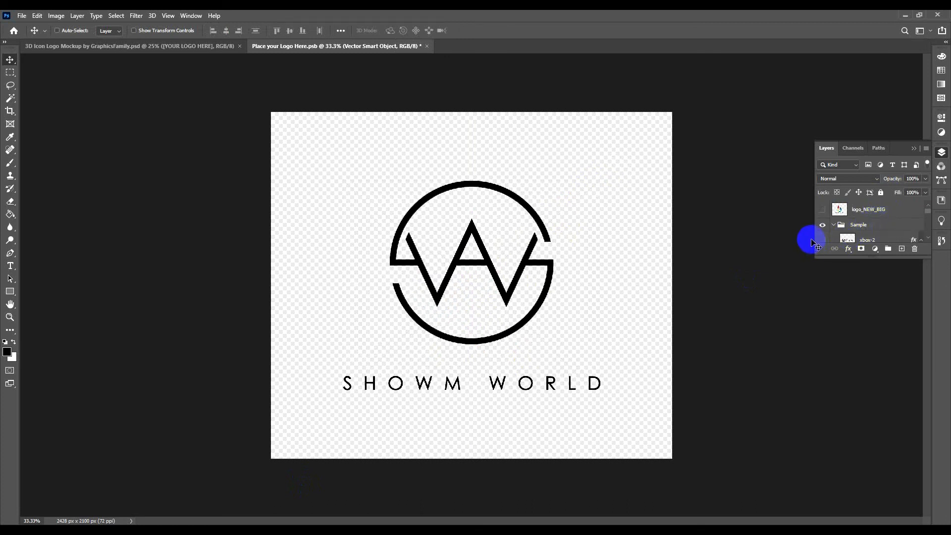
Save Place your Logo Here.psb and check the updated logo in the 3D Icon Logo Mockup document.
key("ctrl+s")
left_click(216, 45)
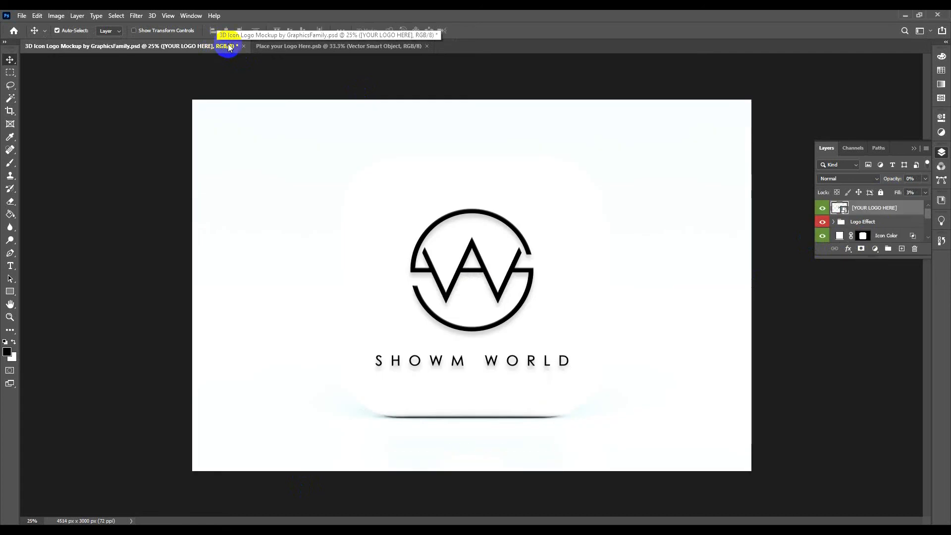
Scale the logo in Place your Logo Here.psb down to about 492% around its centre, save it and return to the mockup document.
left_click(298, 46)
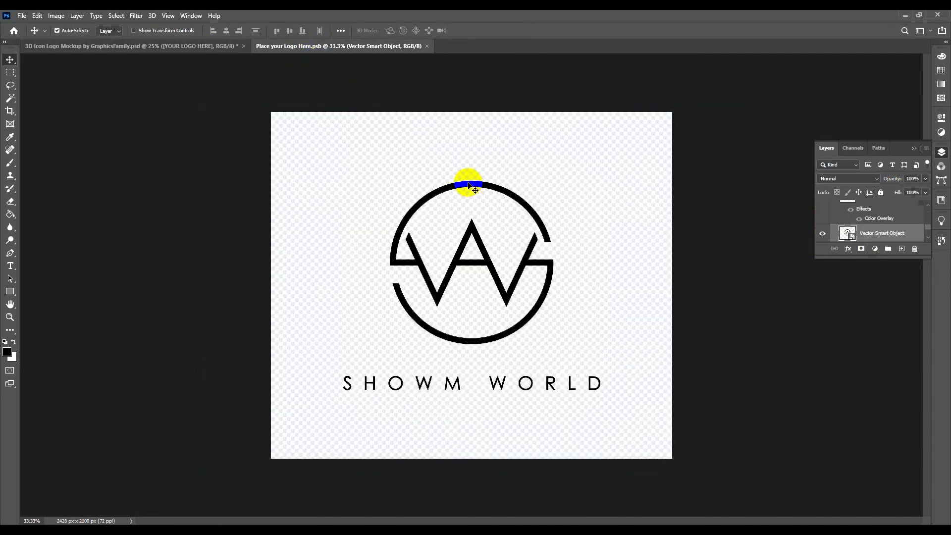
key("ctrl+t")
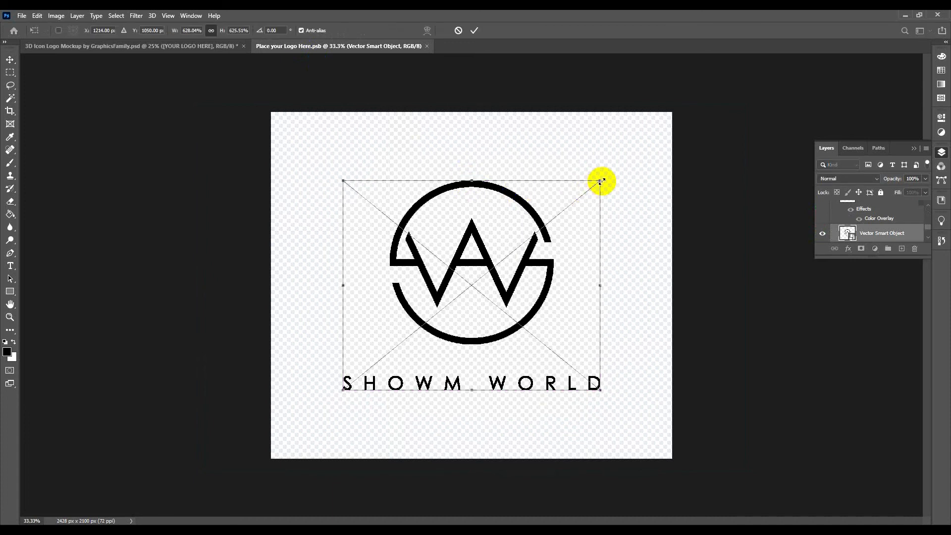
left_click_drag(601, 181, 578, 208)
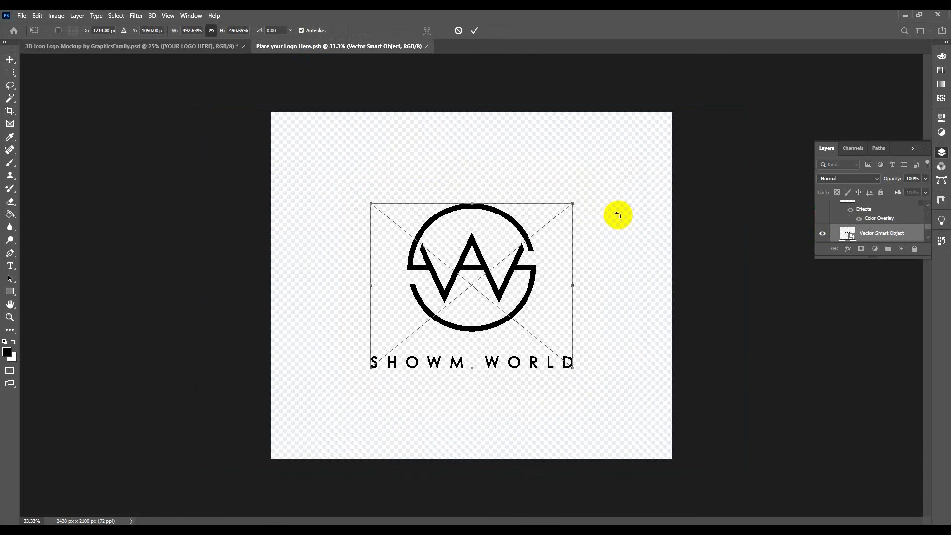
key("Return")
key("ctrl+s")
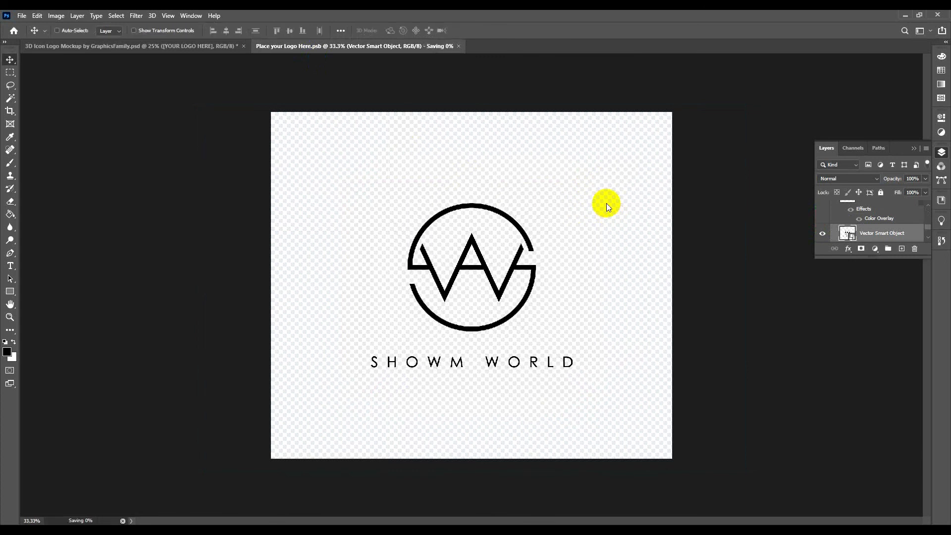
left_click(151, 51)
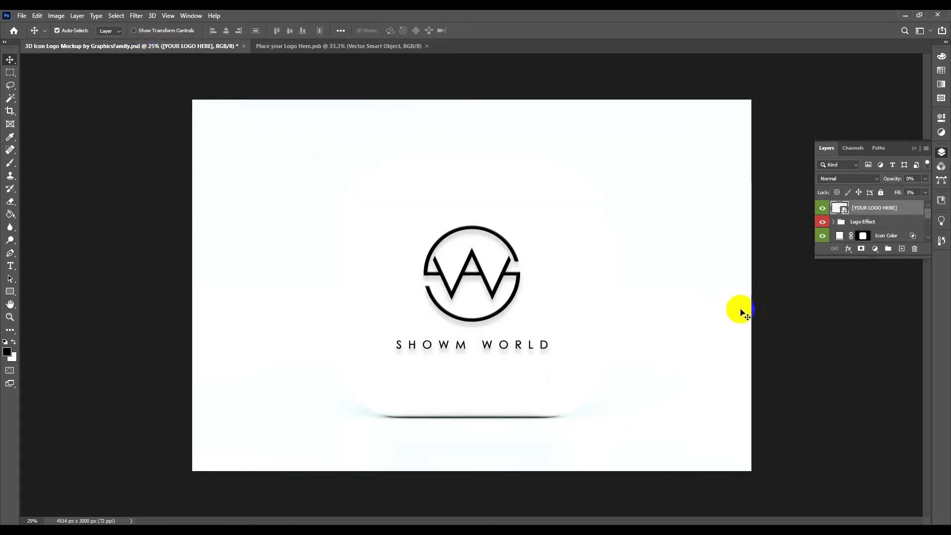
Save the finished mockup as a JPEG named SW Logo on the Desktop, accepting the JPEG options.
key("ctrl+shift+s")
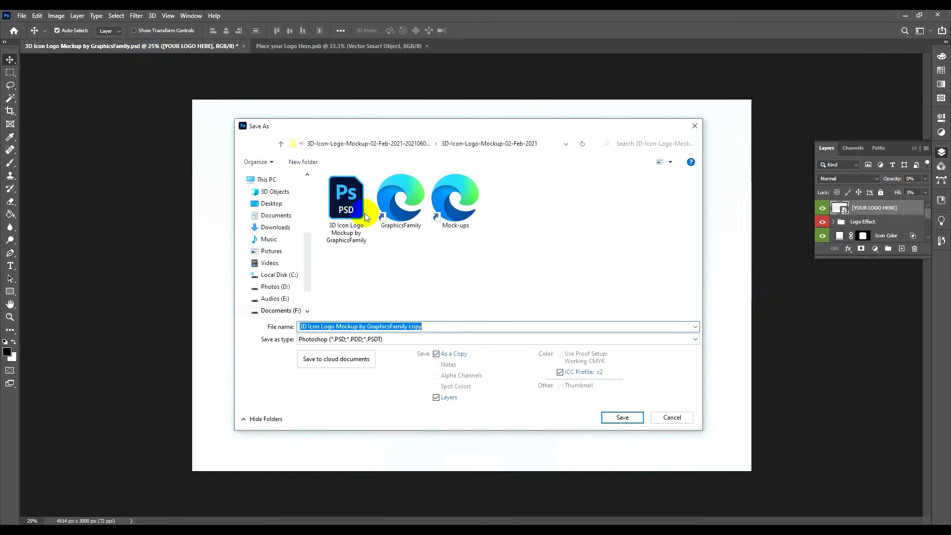
left_click_drag(310, 246, 308, 169)
left_click(271, 196)
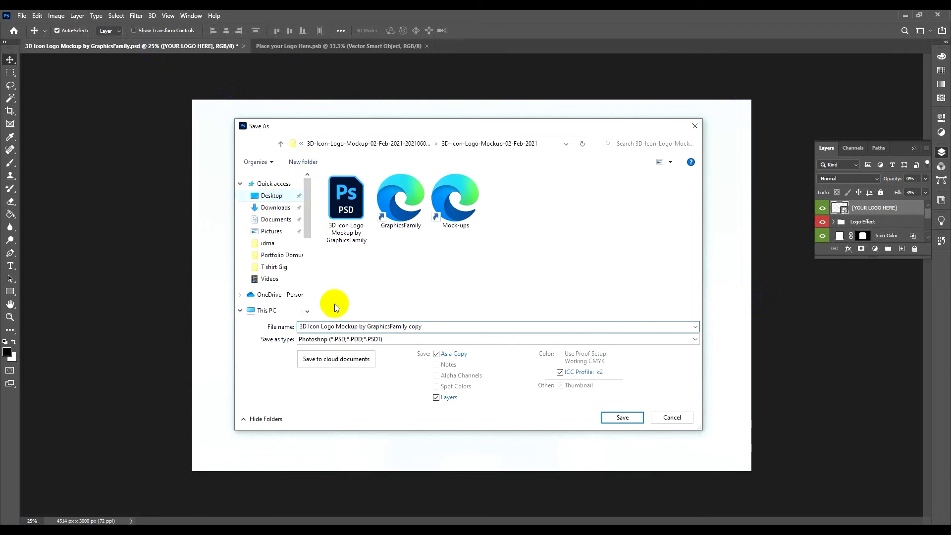
left_click(364, 342)
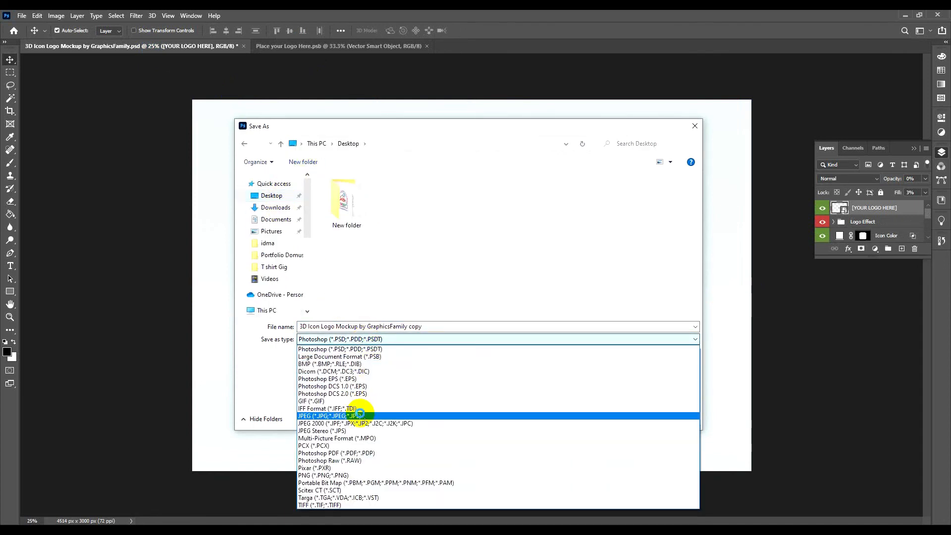
left_click(361, 416)
left_click(435, 324)
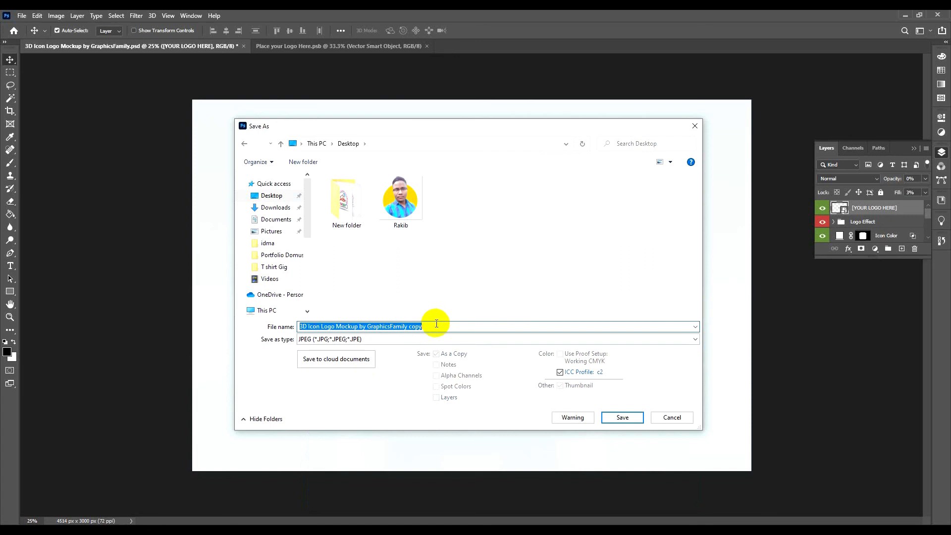
type("SW L")
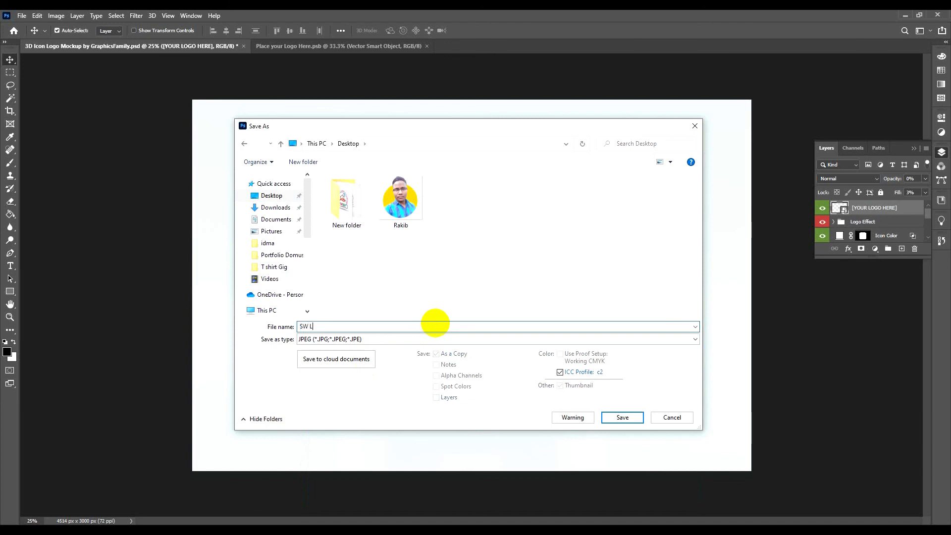
type("ogo")
left_click(614, 416)
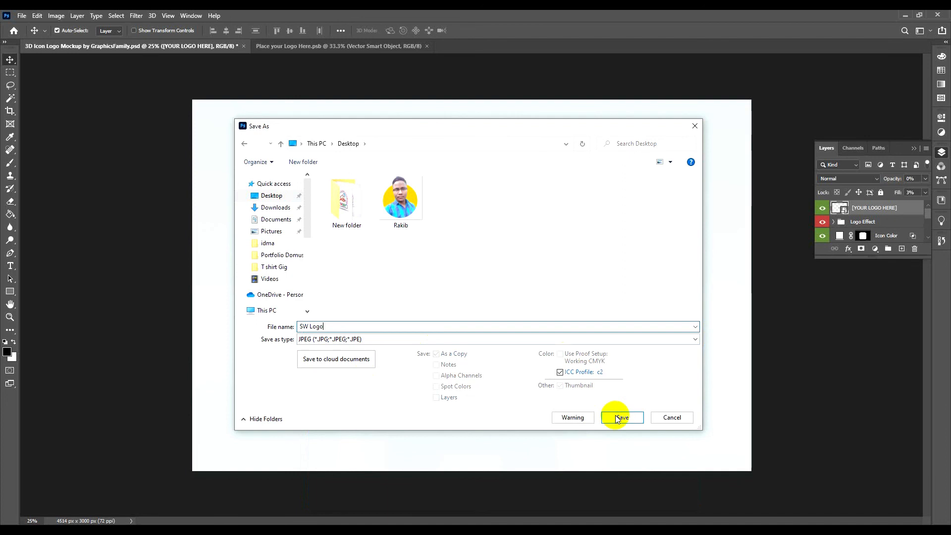
left_click(525, 142)
Minimize Photoshop and Illustrator and open the SW Logo image from the desktop to view the exported mockup.
left_click(902, 15)
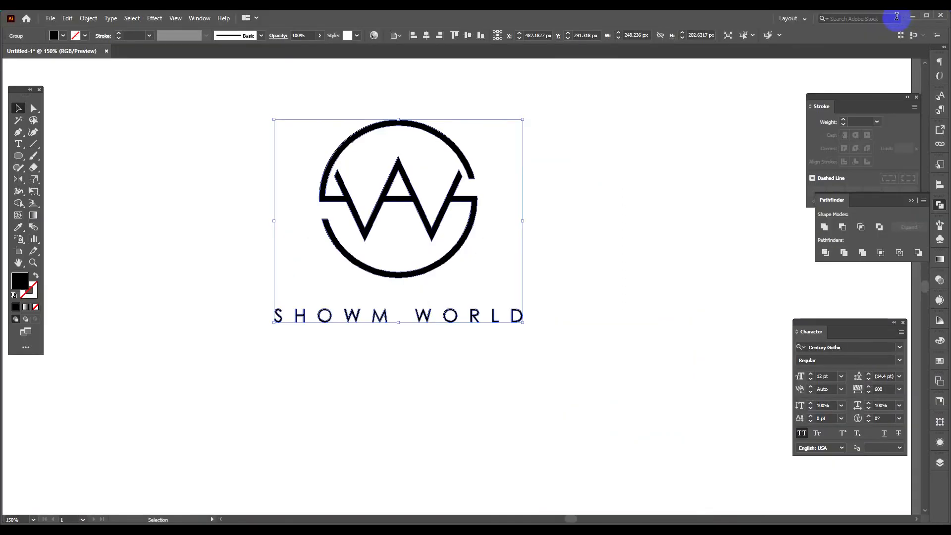
left_click(913, 16)
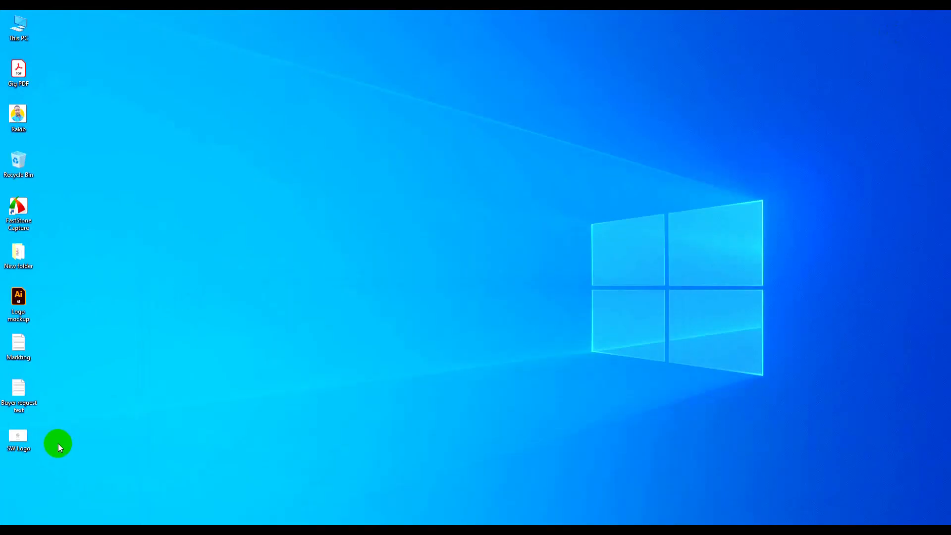
double_click(25, 436)
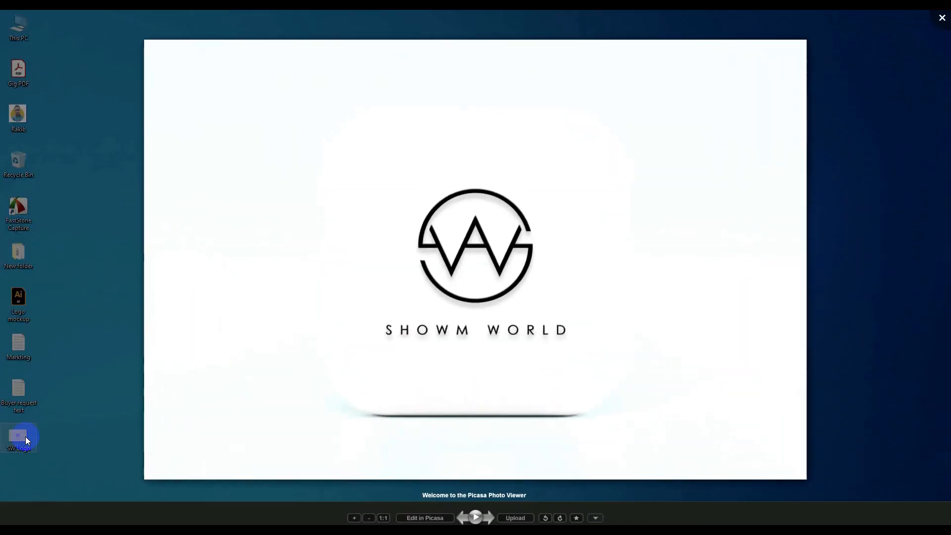